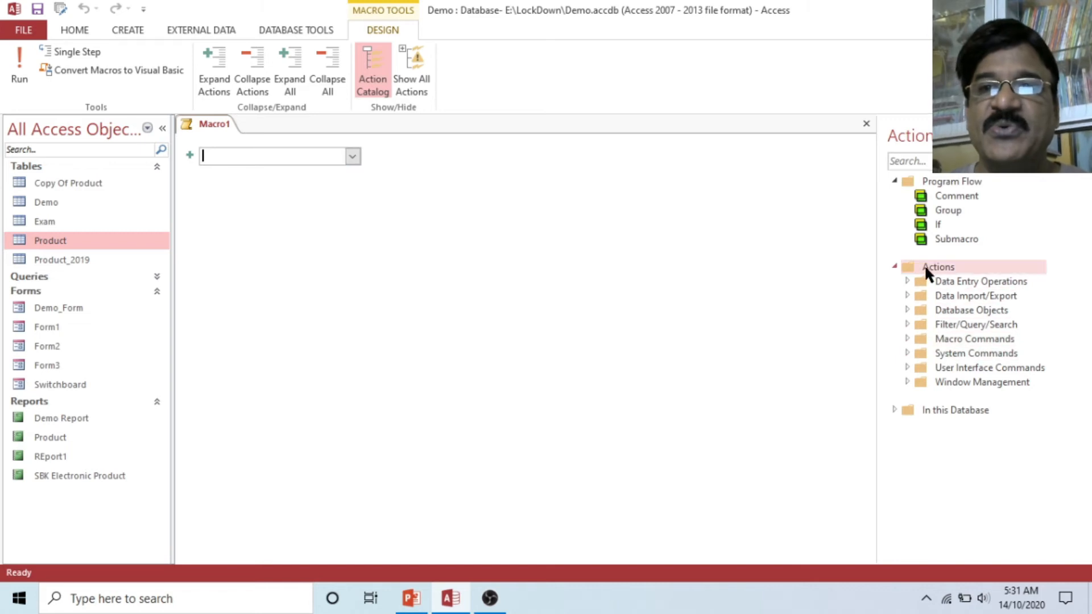
Add an OpenTable action from the Database Objects actions to the macro and set its table name to Product.
{"action": "left_click", "coordinate": [942, 307]}
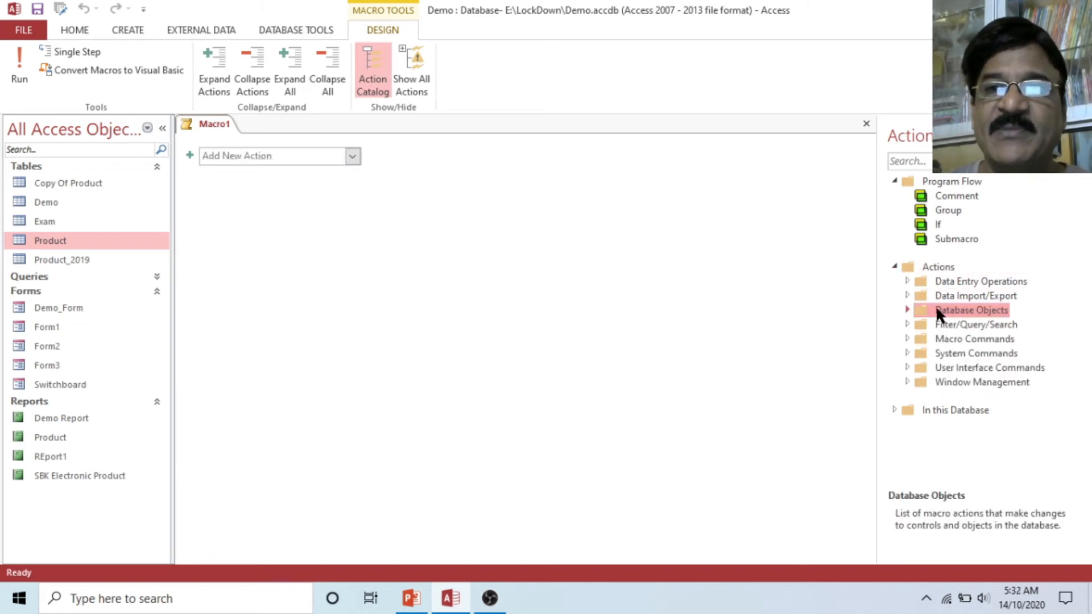
{"action": "left_click", "coordinate": [907, 309]}
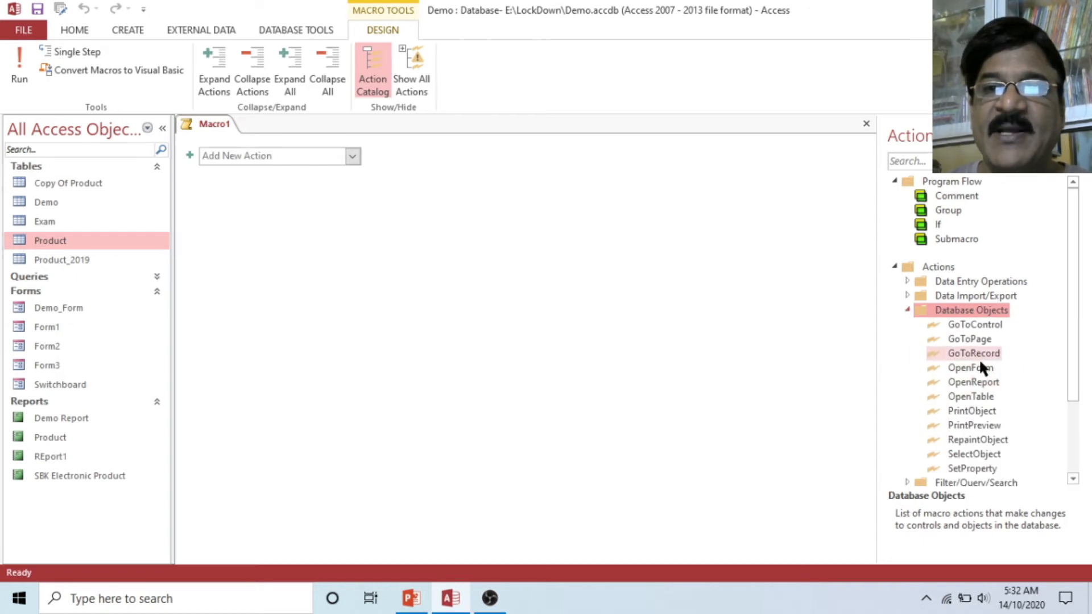
{"action": "left_click", "coordinate": [975, 396]}
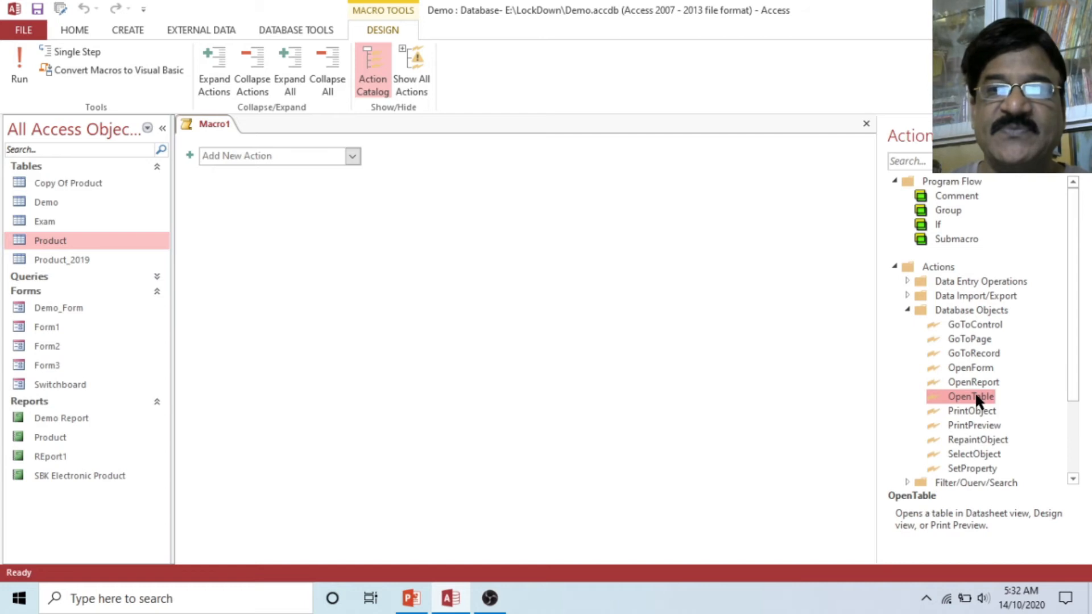
{"action": "double_click", "coordinate": [961, 397]}
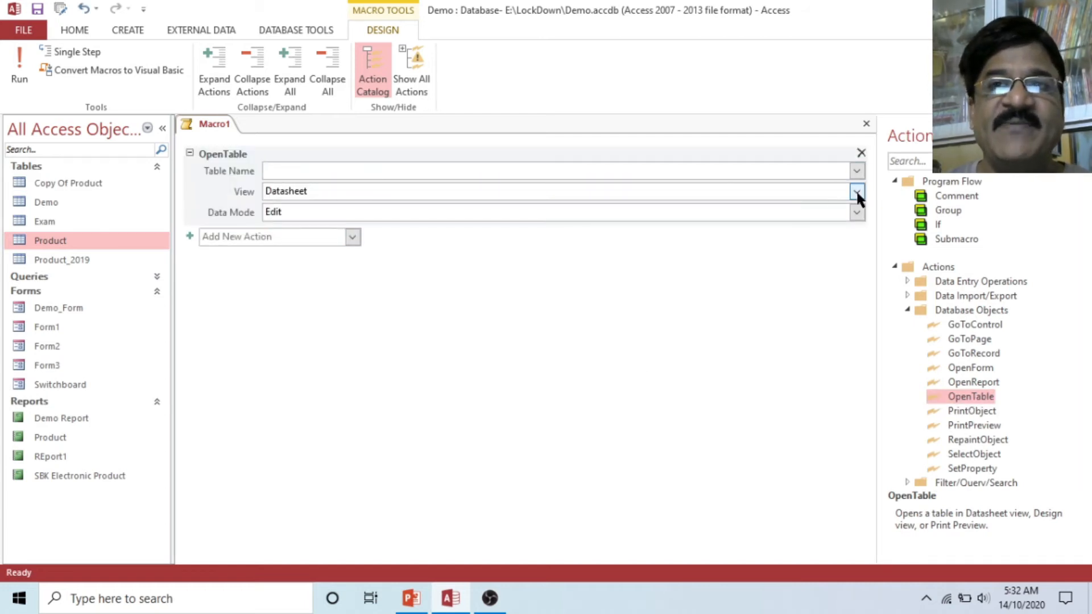
{"action": "left_click", "coordinate": [856, 171]}
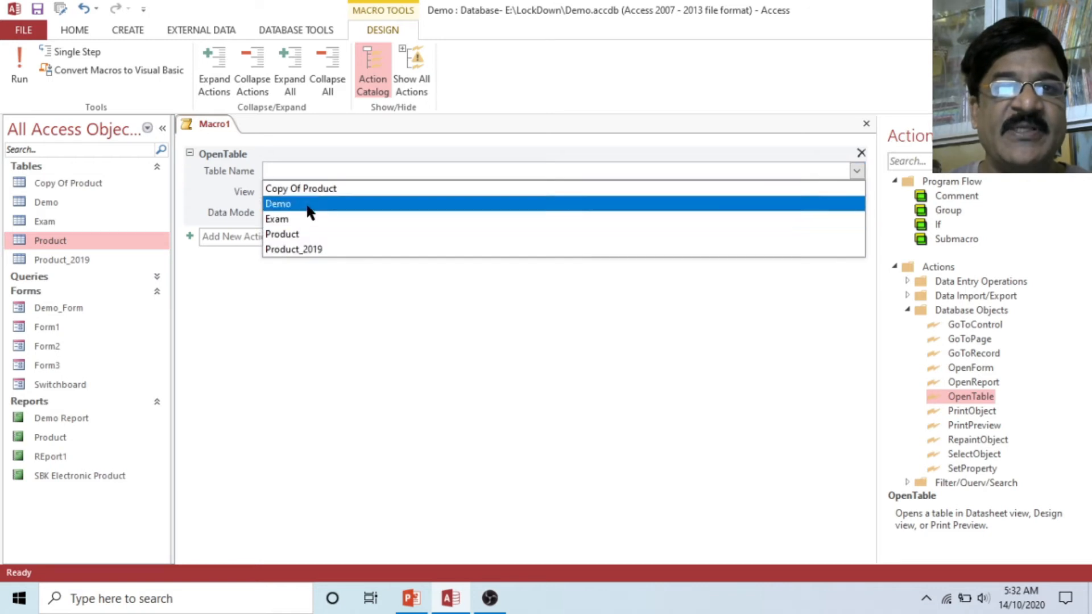
{"action": "left_click", "coordinate": [294, 235]}
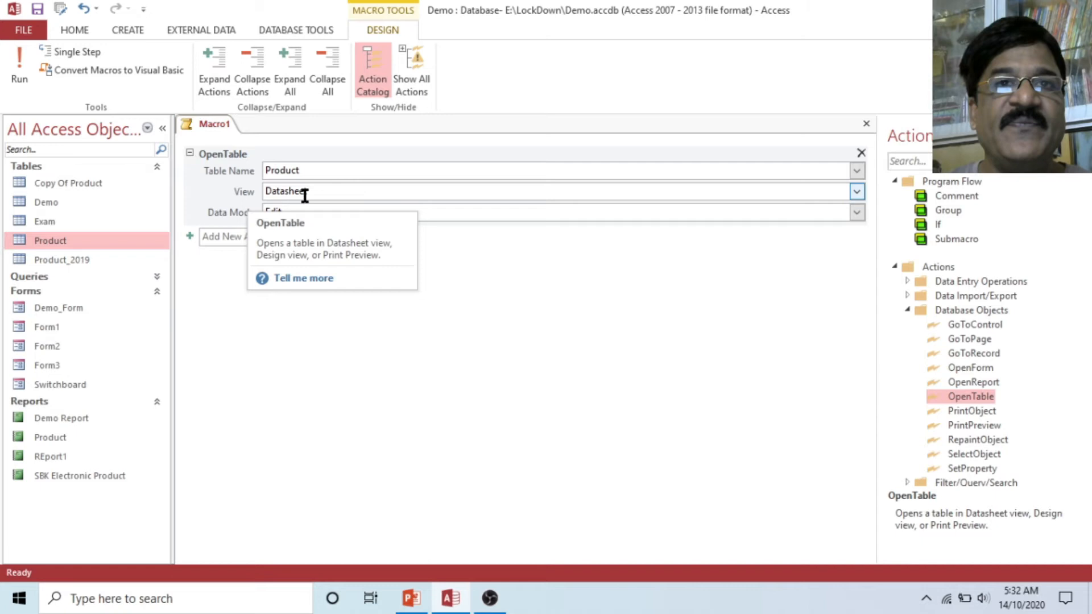
Set the OpenTable action's view to Design and its data mode to Edit.
{"action": "left_click", "coordinate": [856, 191]}
{"action": "left_click", "coordinate": [300, 225]}
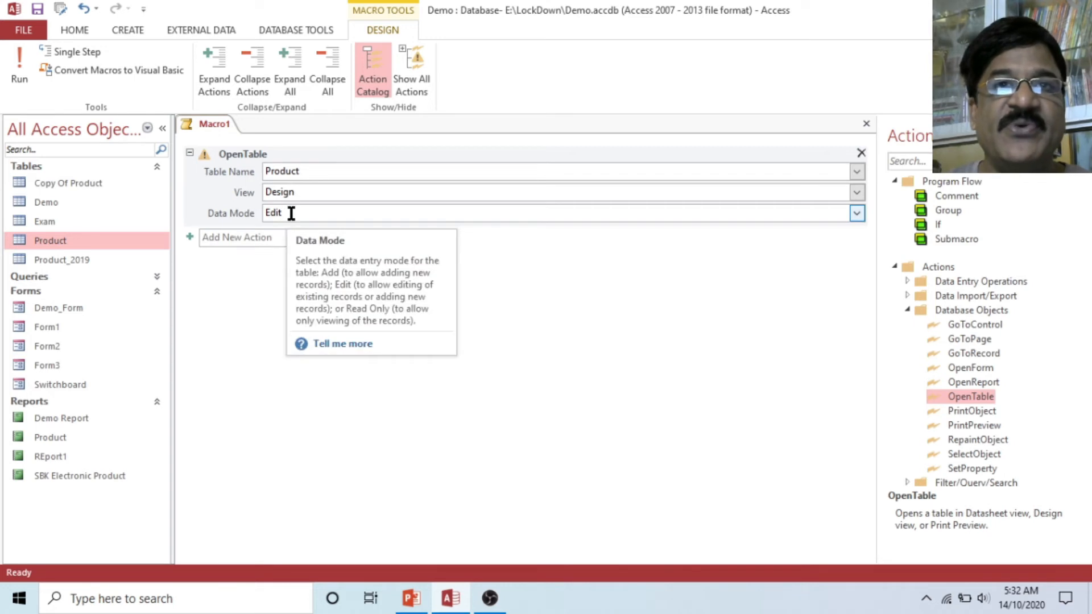
{"action": "left_click", "coordinate": [856, 211]}
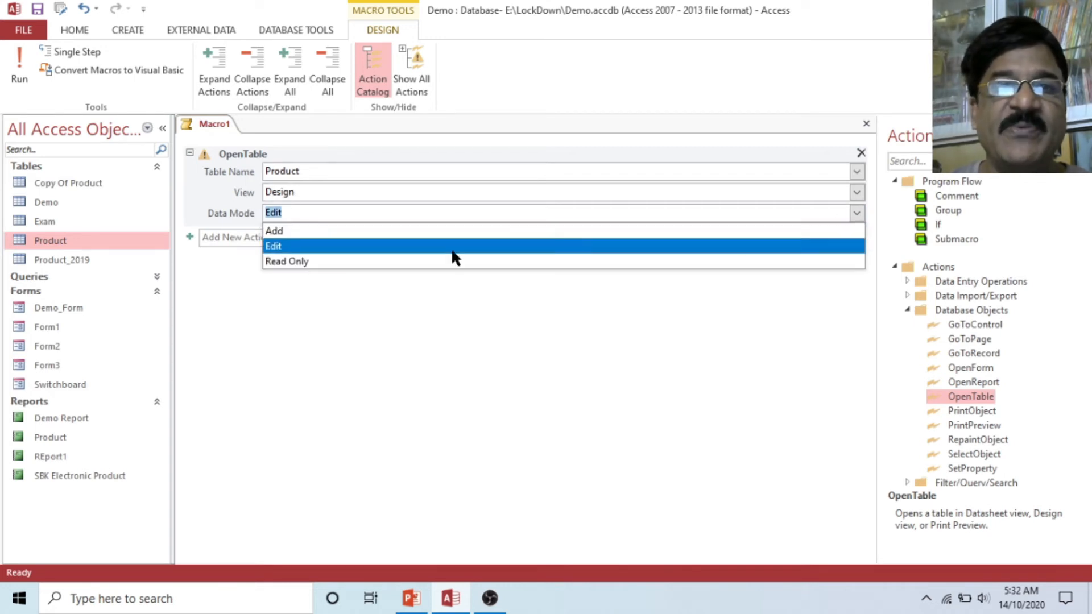
{"action": "left_click", "coordinate": [279, 247]}
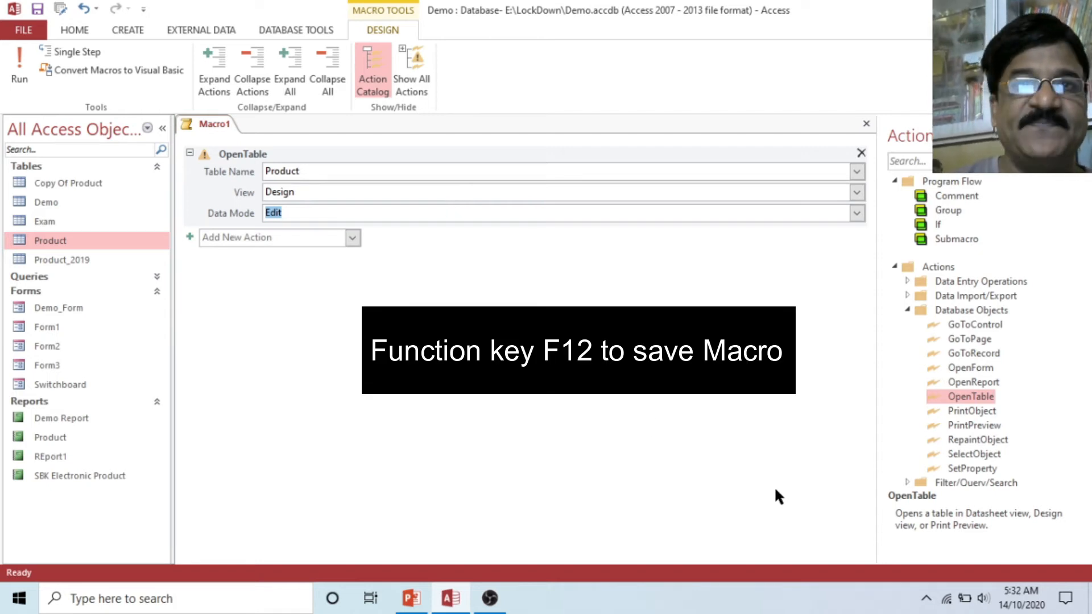
Save the macro as Macro1 and test-run it, closing the Product table it opens.
{"action": "key", "text": "F12"}
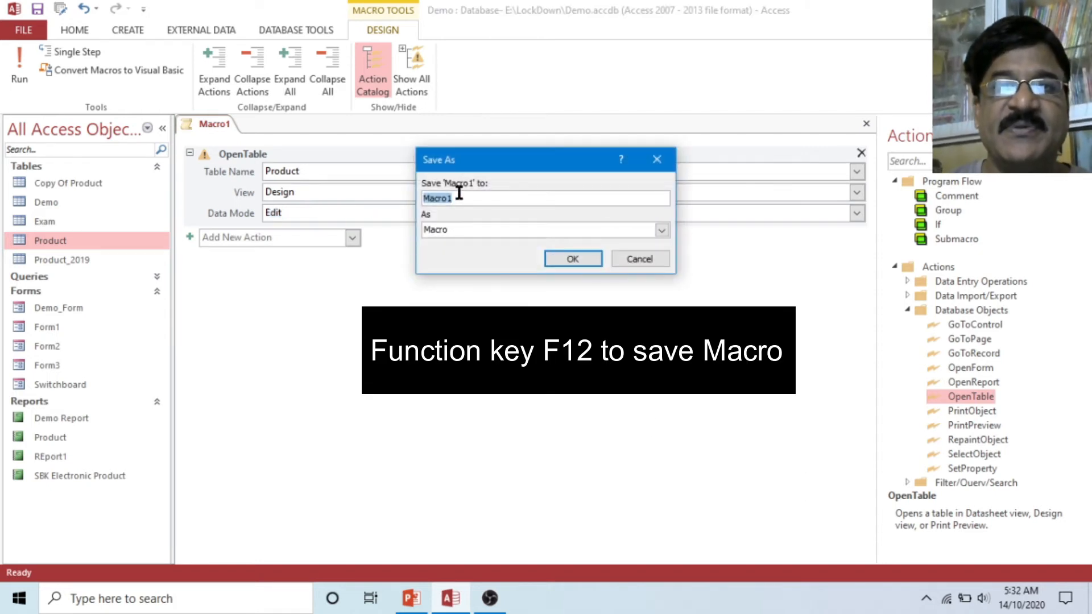
{"action": "left_click", "coordinate": [572, 257]}
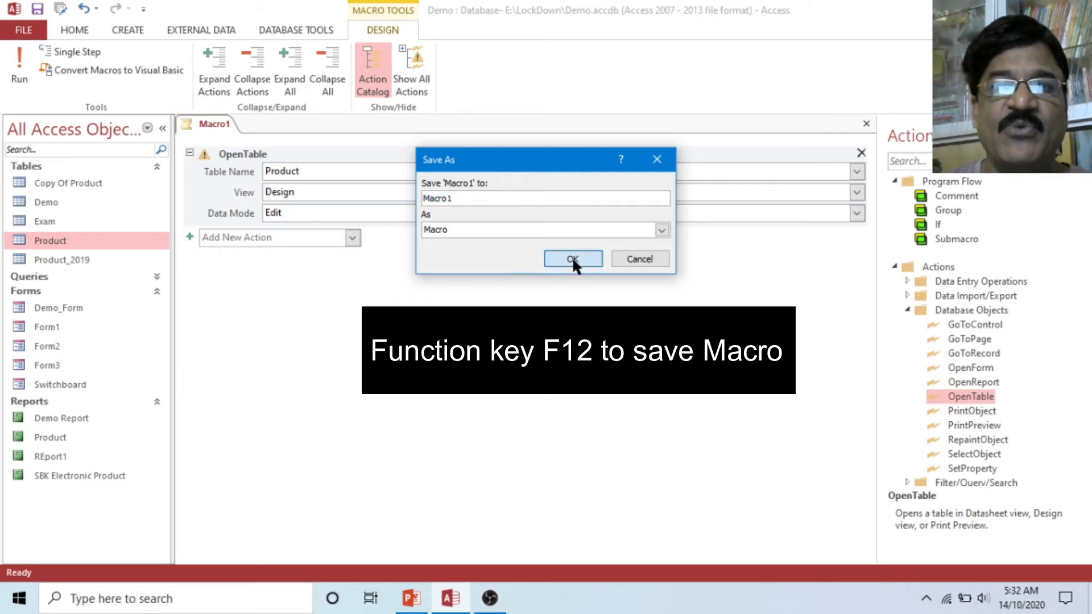
{"action": "left_click", "coordinate": [18, 69]}
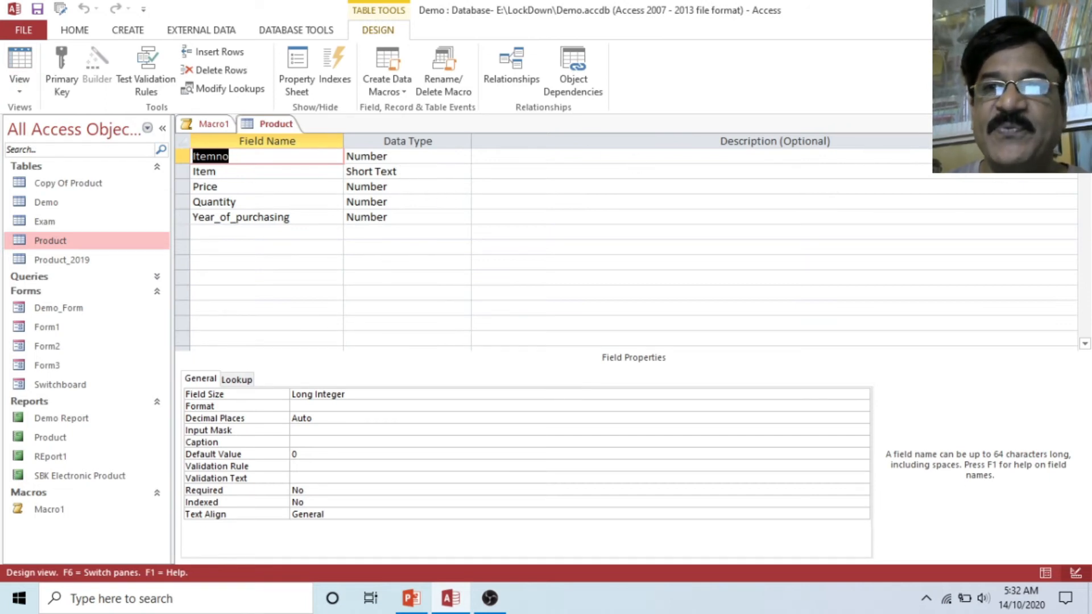
{"action": "left_click", "coordinate": [1079, 124]}
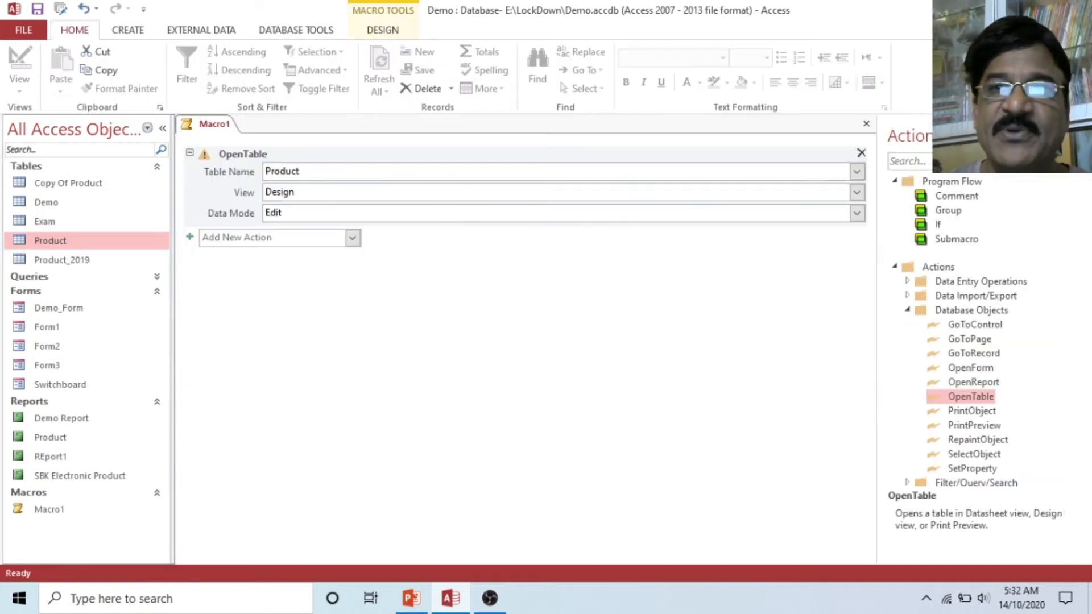
Close the action catalog and macro design, and run the saved Macro1 from the database's object list, closing its table again.
{"action": "left_click", "coordinate": [1079, 126]}
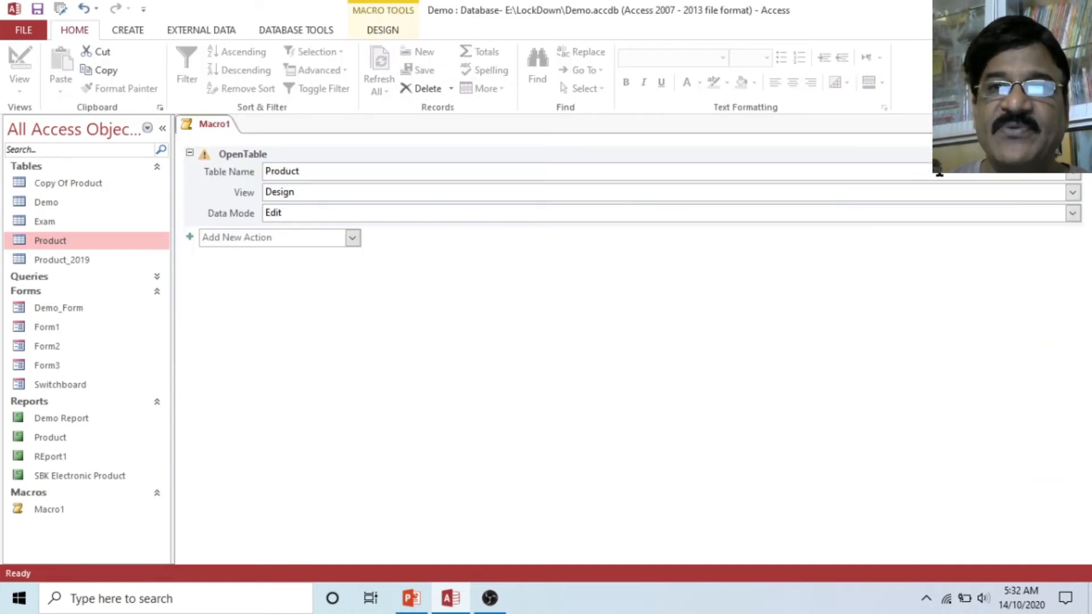
{"action": "left_click", "coordinate": [1079, 124]}
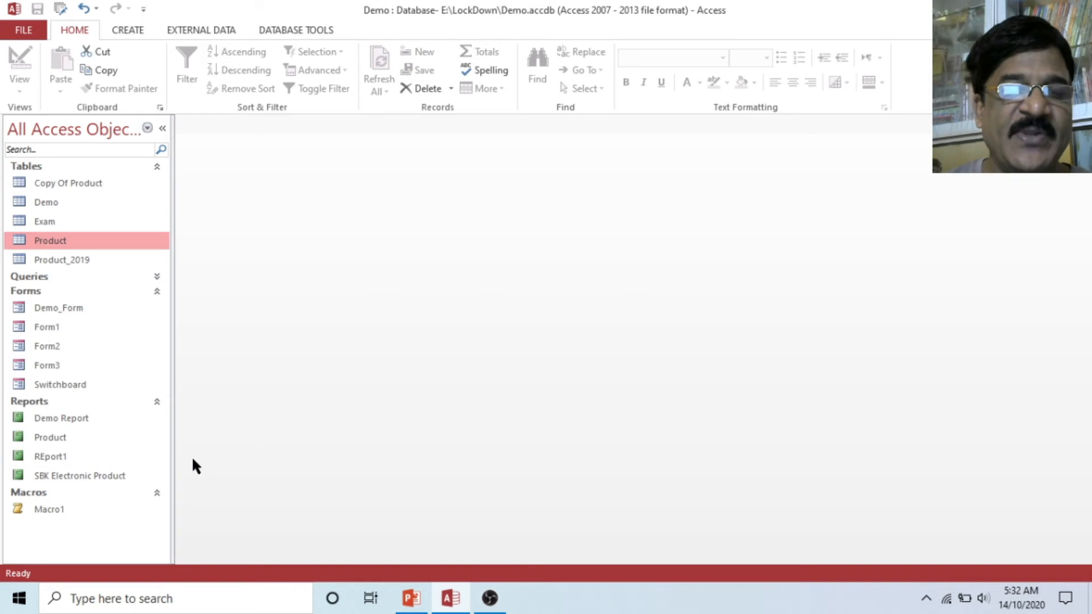
{"action": "left_click", "coordinate": [57, 508]}
{"action": "double_click", "coordinate": [37, 507]}
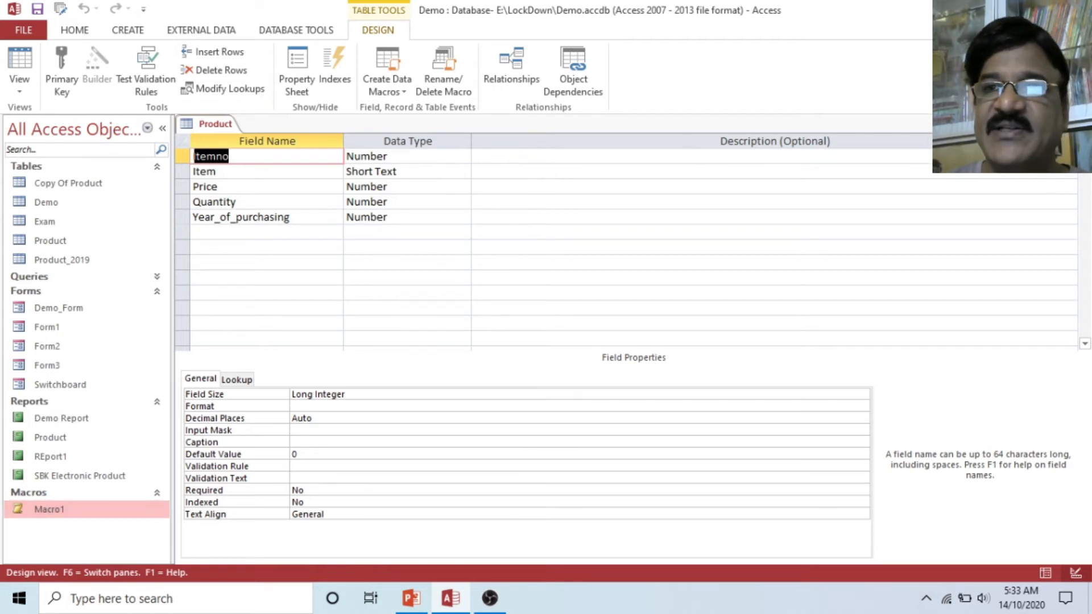
{"action": "left_click", "coordinate": [1083, 124]}
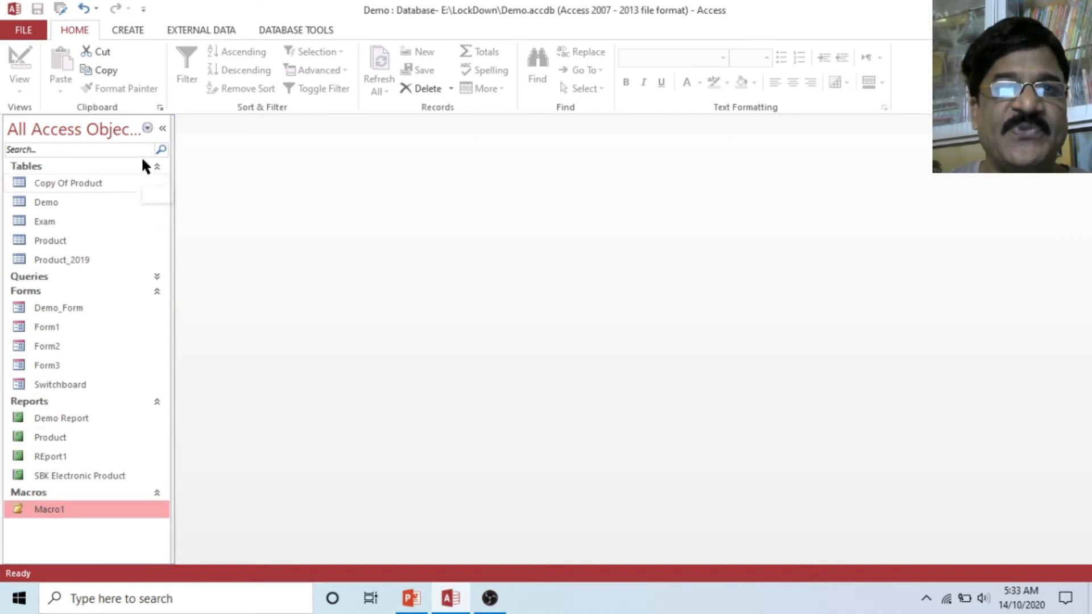
Create a new macro with an OpenReport action for the SBK Electronic Product report.
{"action": "left_click", "coordinate": [127, 31]}
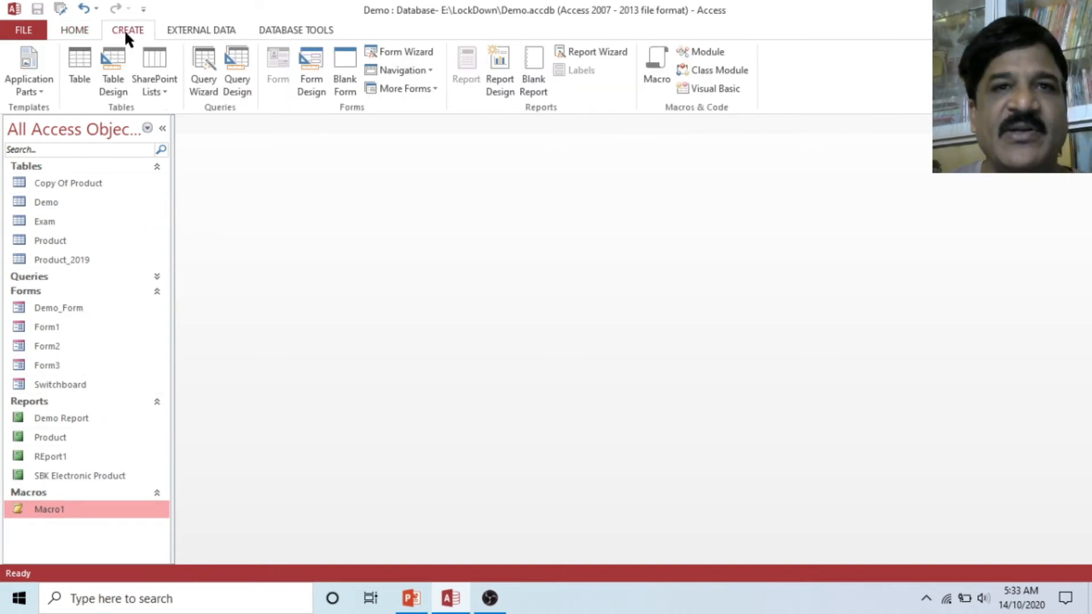
{"action": "left_click", "coordinate": [645, 71]}
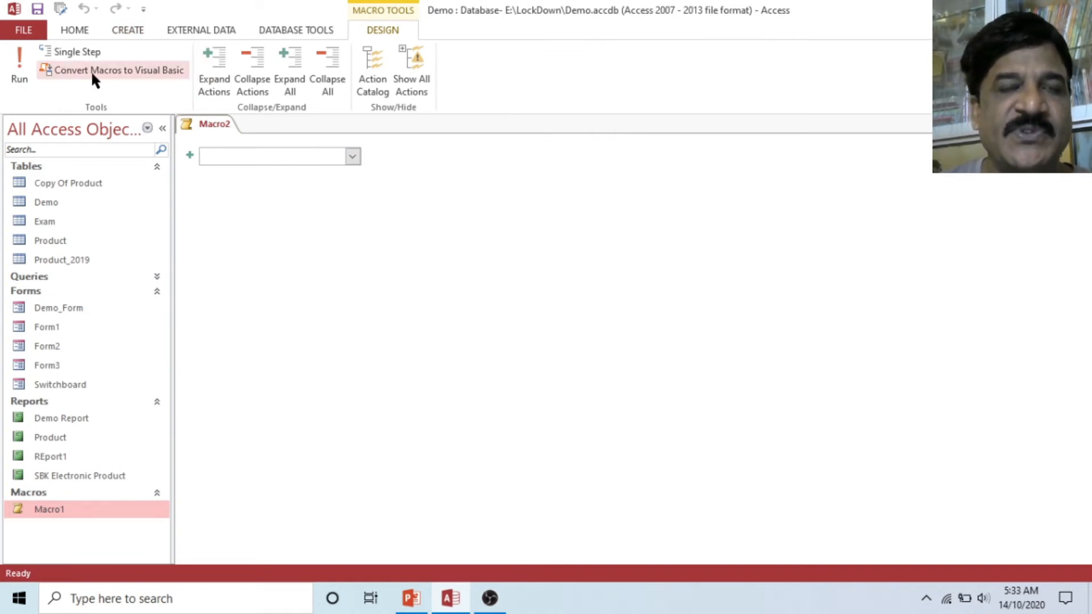
{"action": "left_click", "coordinate": [373, 83]}
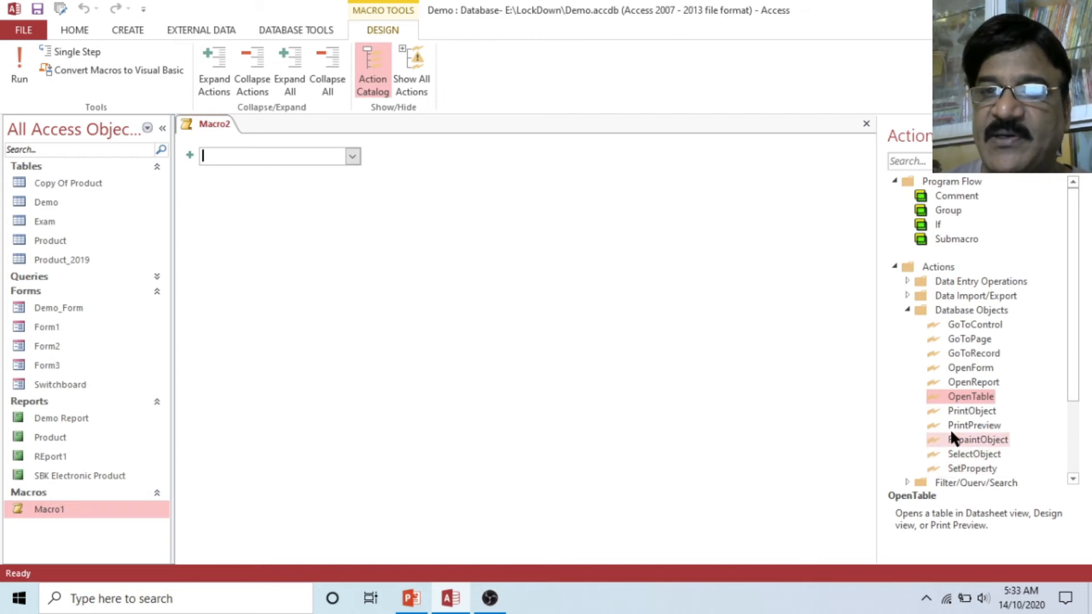
{"action": "left_click_drag", "start_coordinate": [946, 380], "coordinate": [654, 380]}
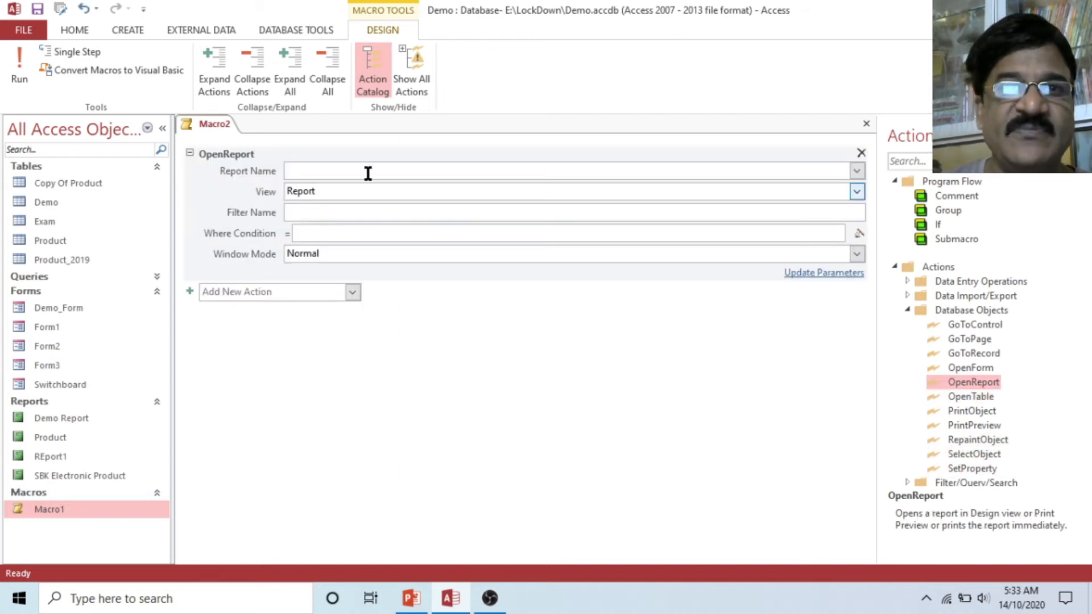
{"action": "left_click", "coordinate": [854, 170]}
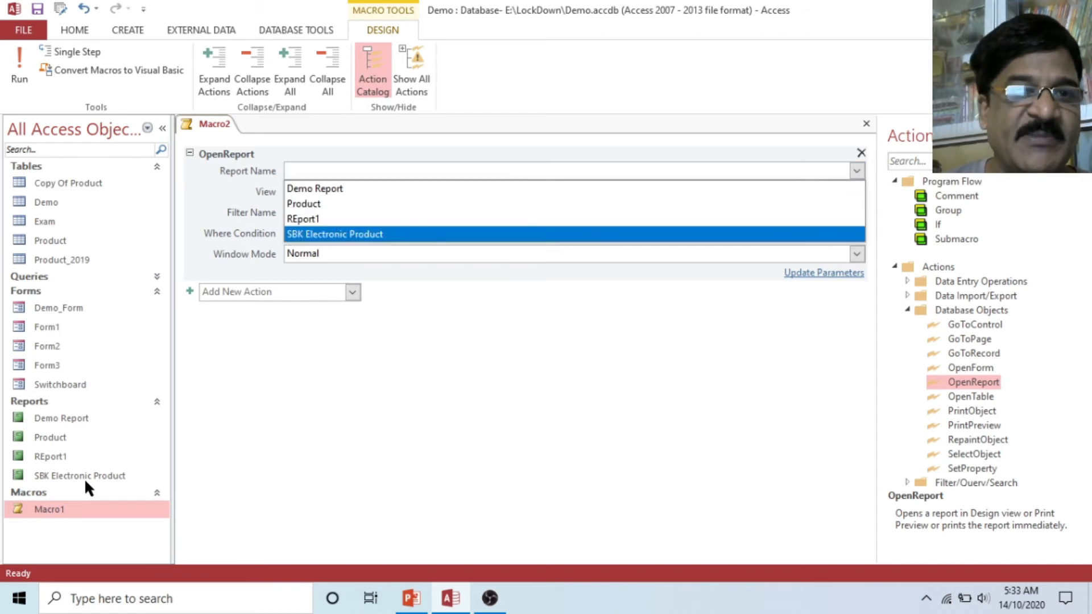
{"action": "left_click", "coordinate": [327, 236]}
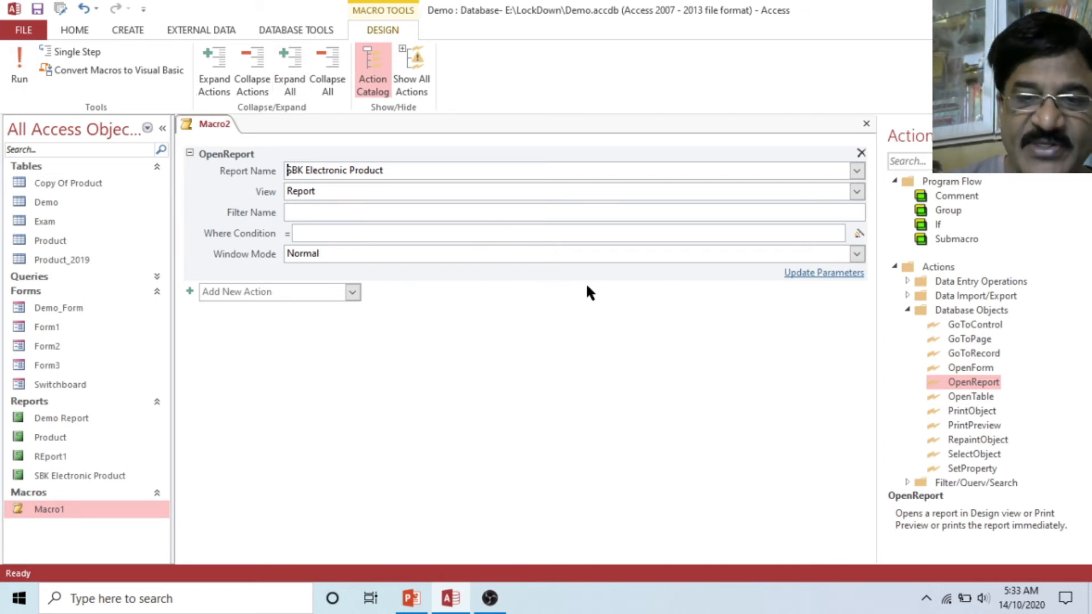
Save the report macro as Macro2 and close its design.
{"action": "key", "text": "ctrl+s"}
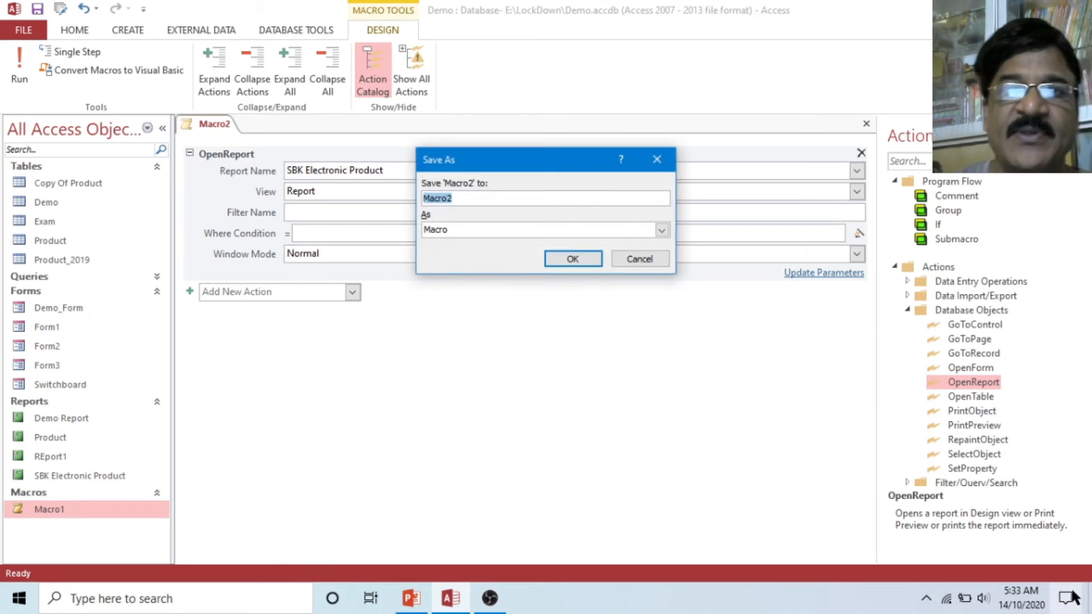
{"action": "left_click", "coordinate": [581, 257]}
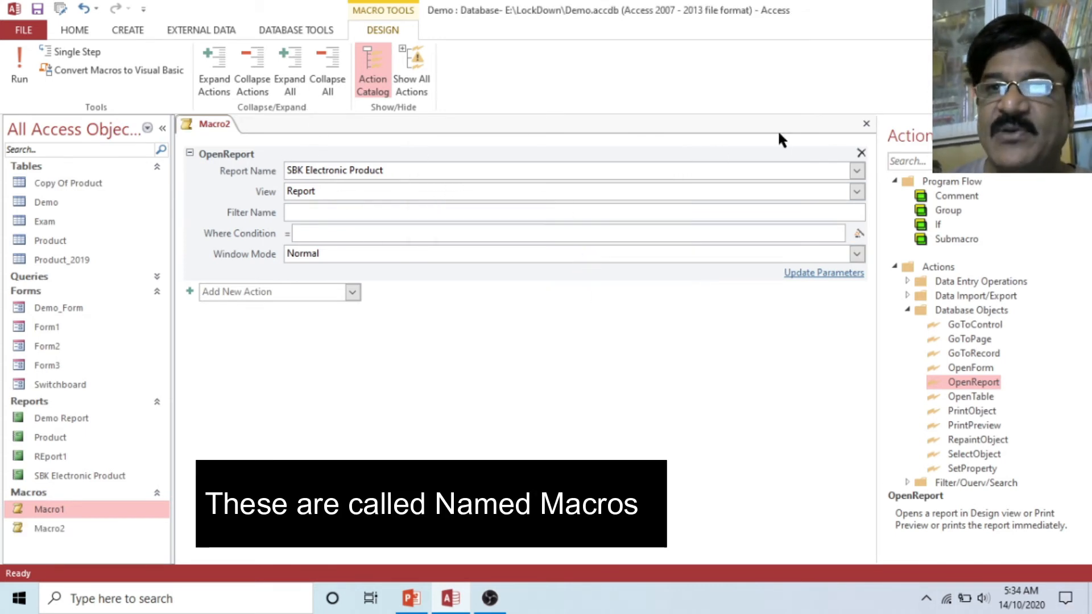
{"action": "right_click", "coordinate": [210, 123]}
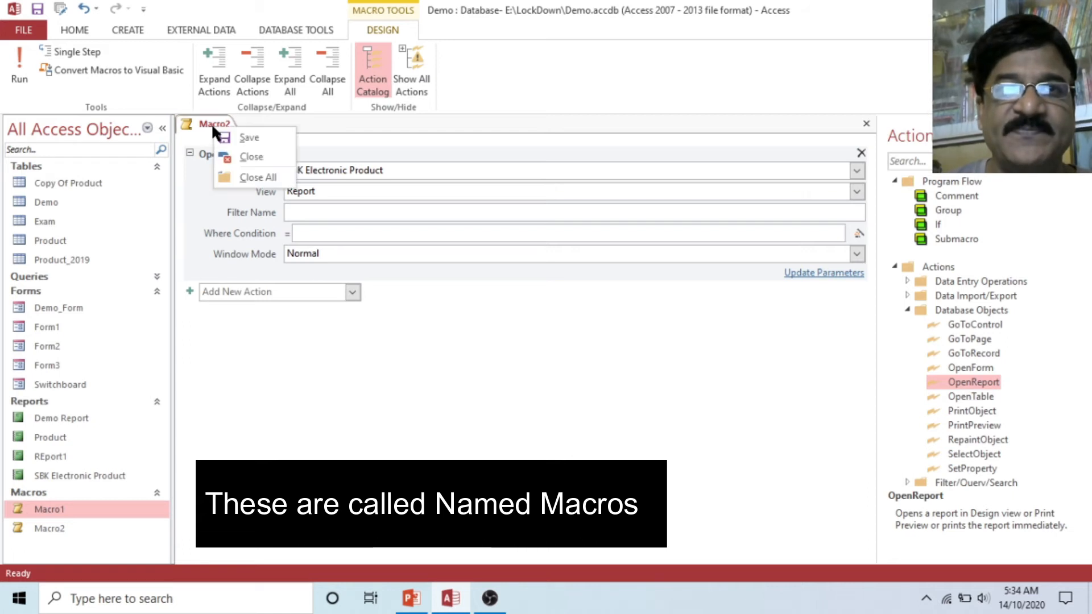
{"action": "left_click", "coordinate": [249, 159]}
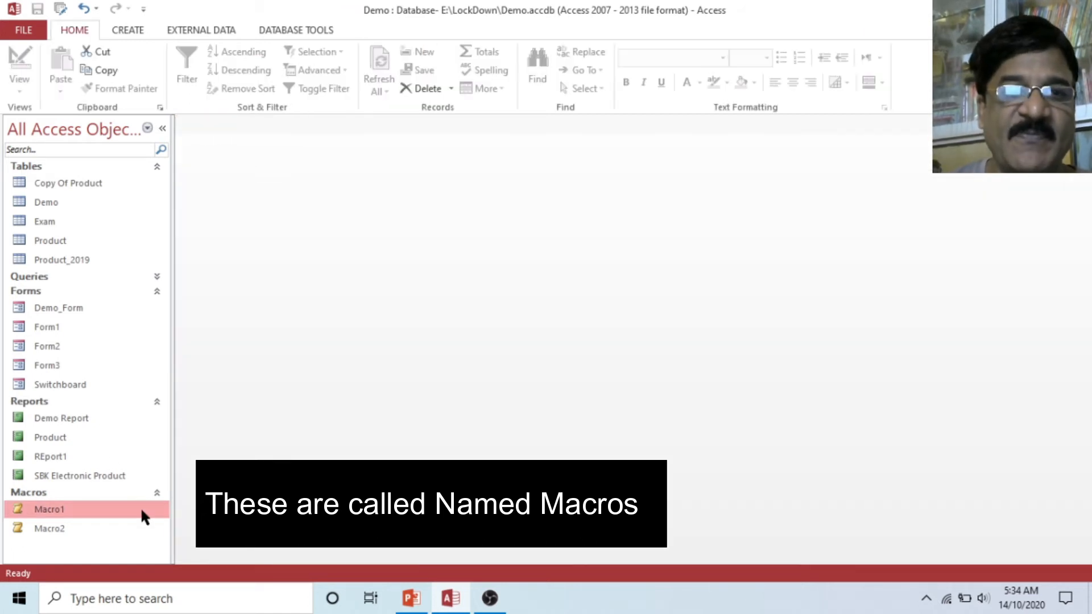
Run the saved Macro2 to view the SBK Electronic Product report, and close the report.
{"action": "left_click", "coordinate": [47, 528]}
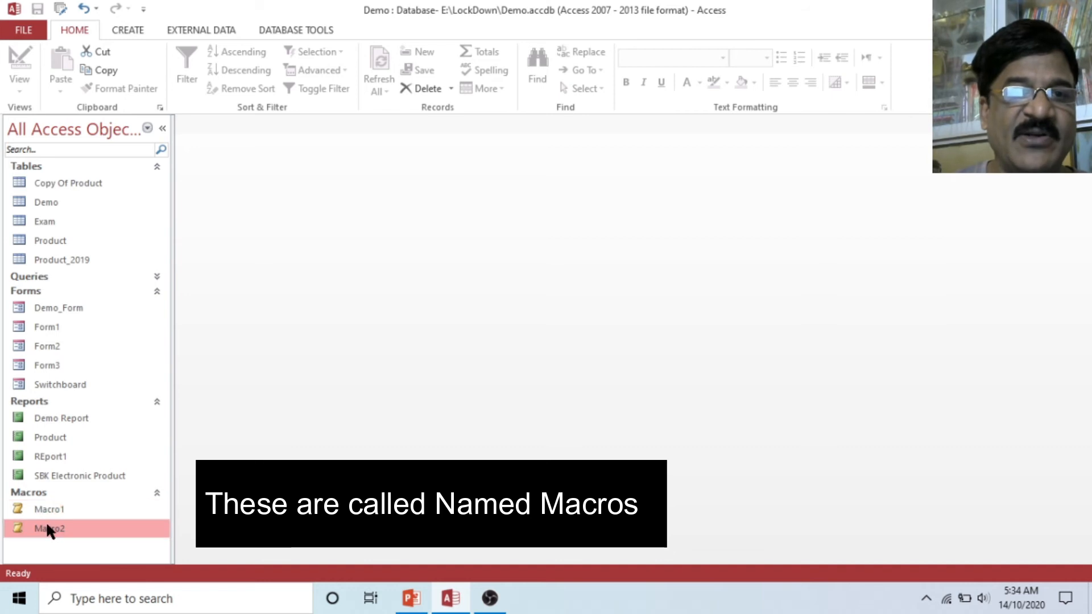
{"action": "double_click", "coordinate": [47, 528]}
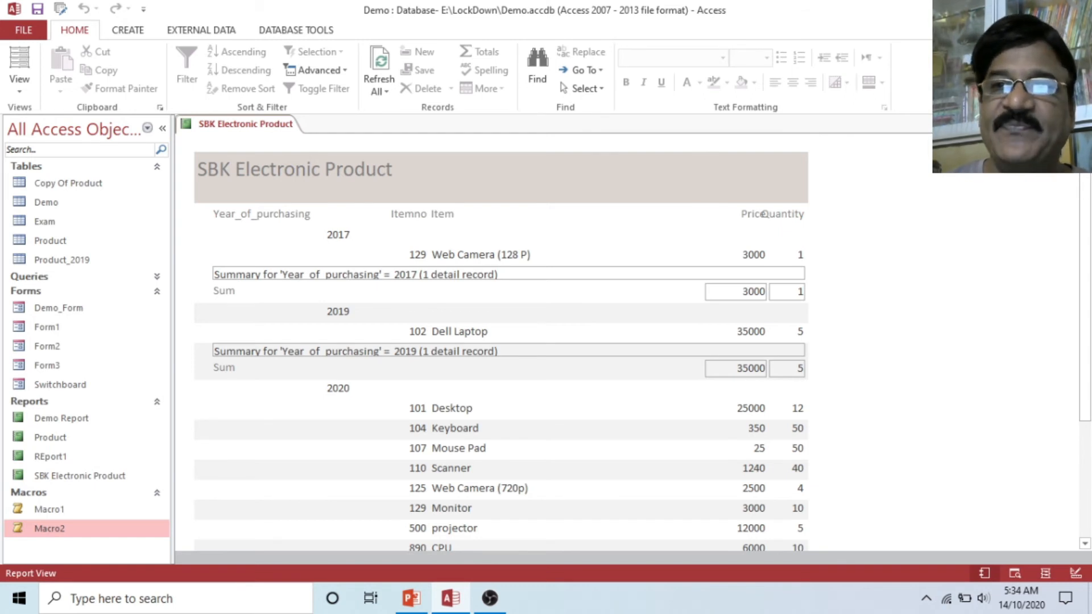
{"action": "left_click", "coordinate": [1083, 124]}
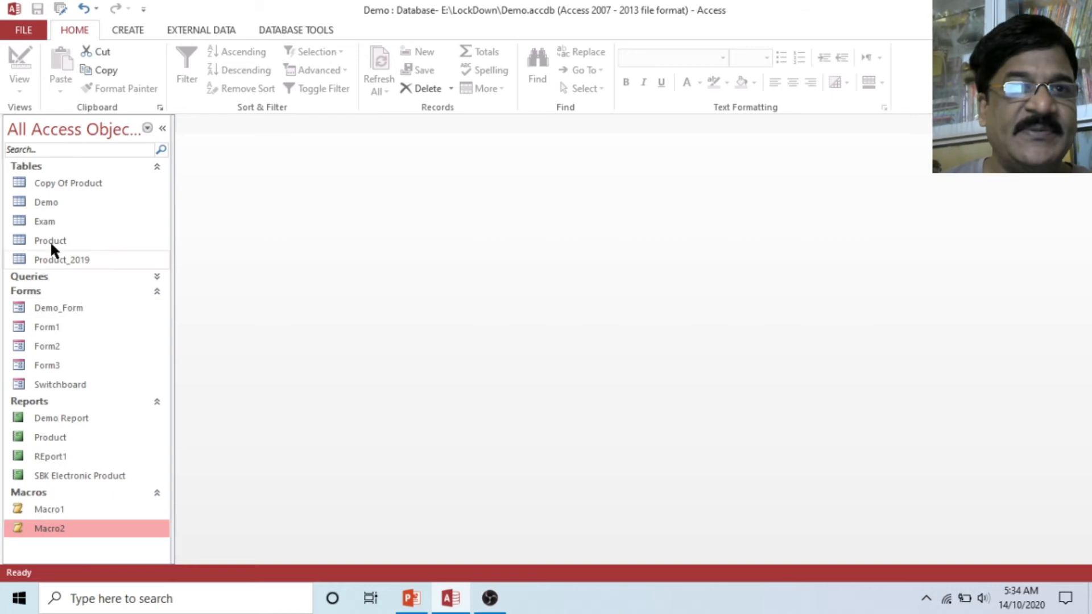
Examine the Exam table's fields and data types in Design view, especially UnitTest_Marks, and close the table.
{"action": "right_click", "coordinate": [49, 223]}
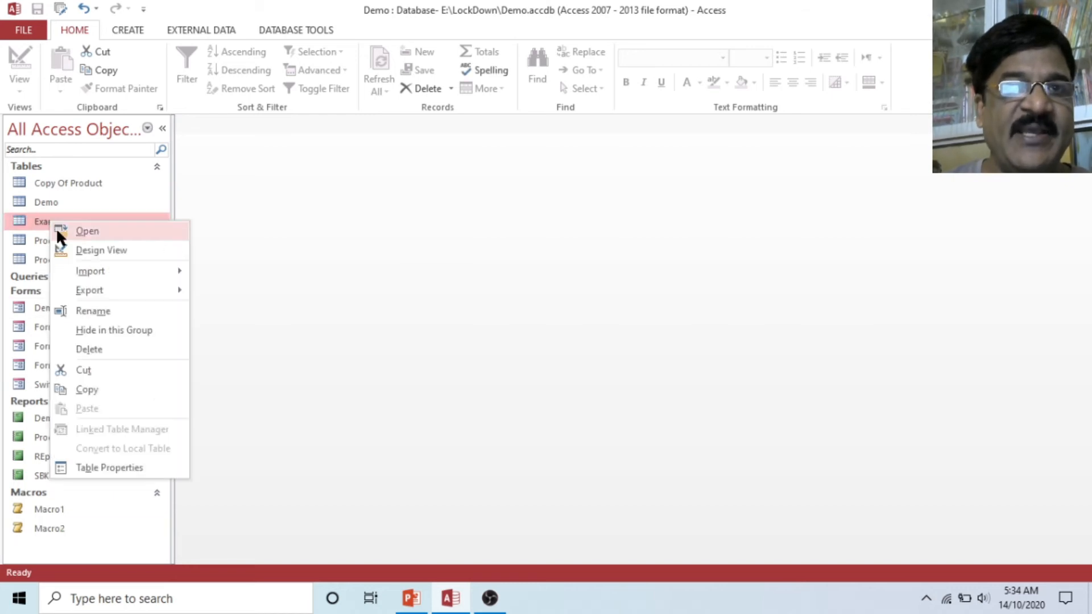
{"action": "left_click", "coordinate": [80, 250]}
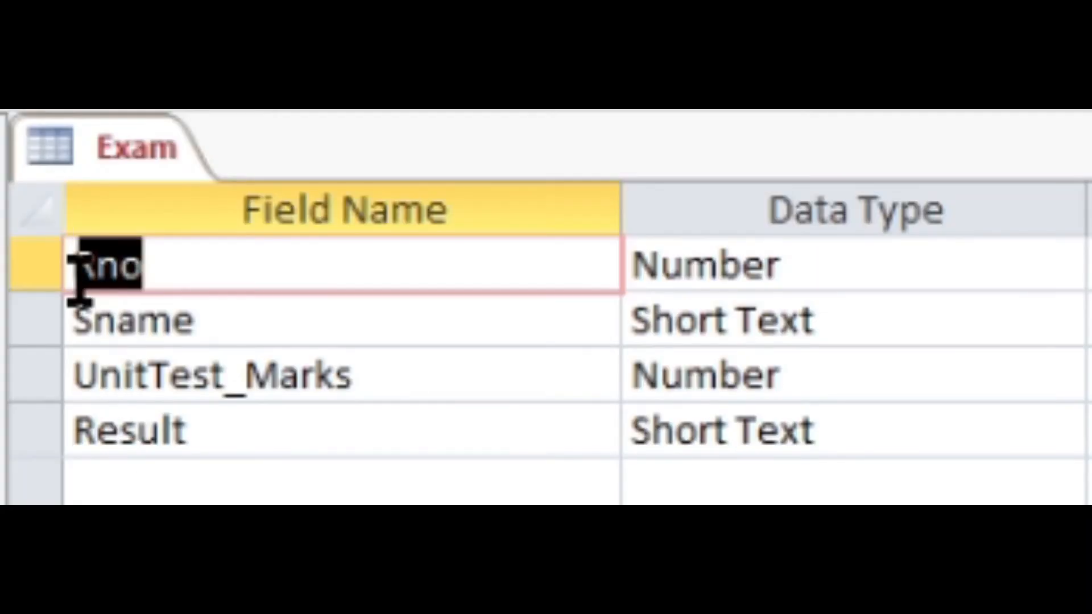
{"action": "left_click_drag", "start_coordinate": [396, 371], "coordinate": [3, 354]}
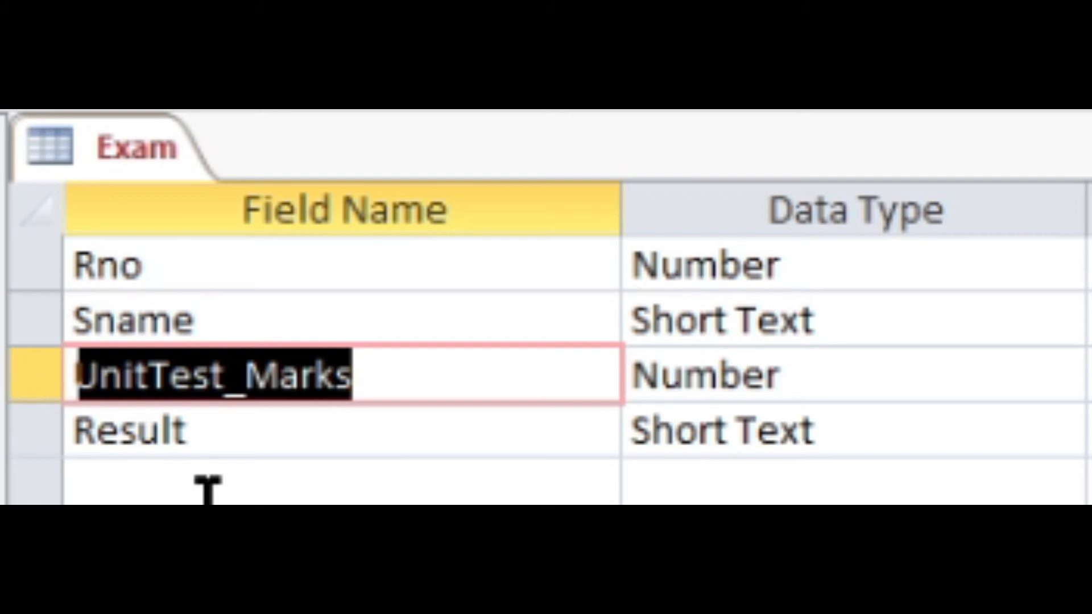
{"action": "left_click", "coordinate": [307, 495]}
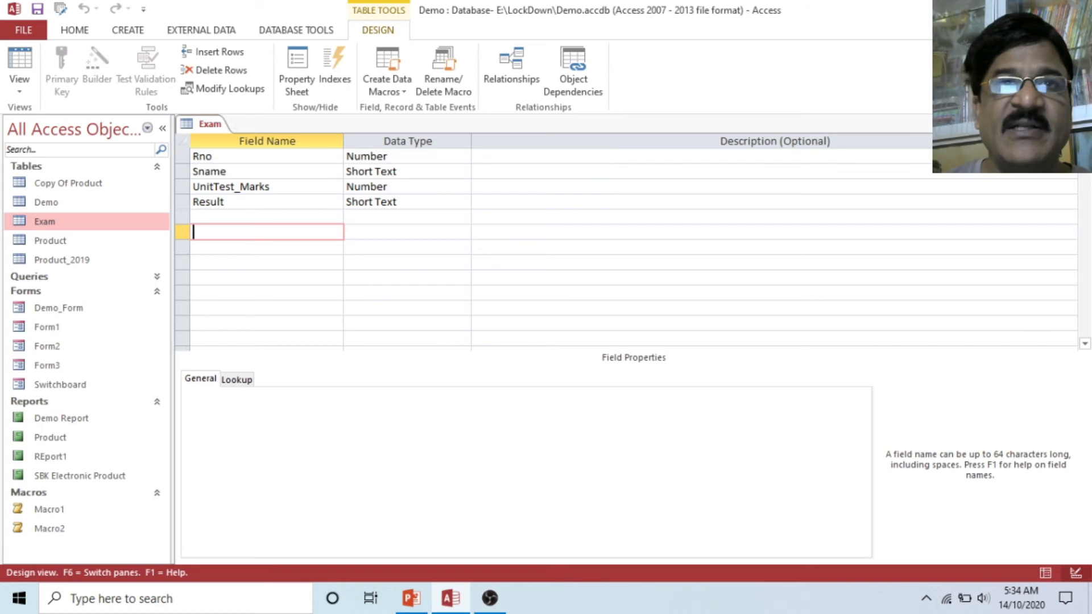
{"action": "left_click", "coordinate": [1082, 124]}
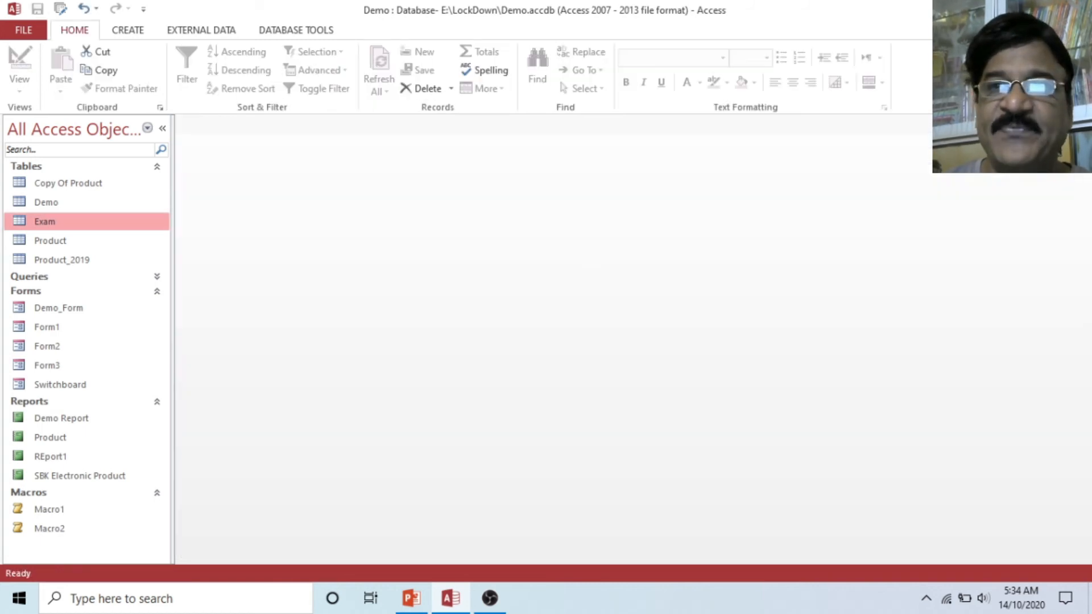
Open the Exam table in Design view and start a Before Change data macro for it.
{"action": "left_click", "coordinate": [120, 31]}
{"action": "right_click", "coordinate": [43, 219]}
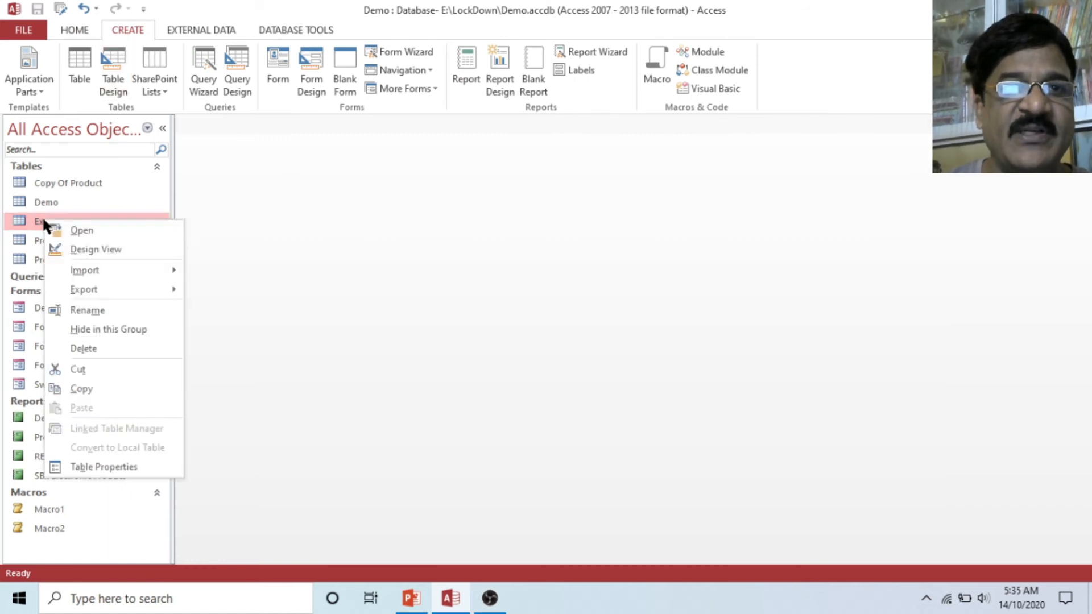
{"action": "left_click", "coordinate": [80, 247]}
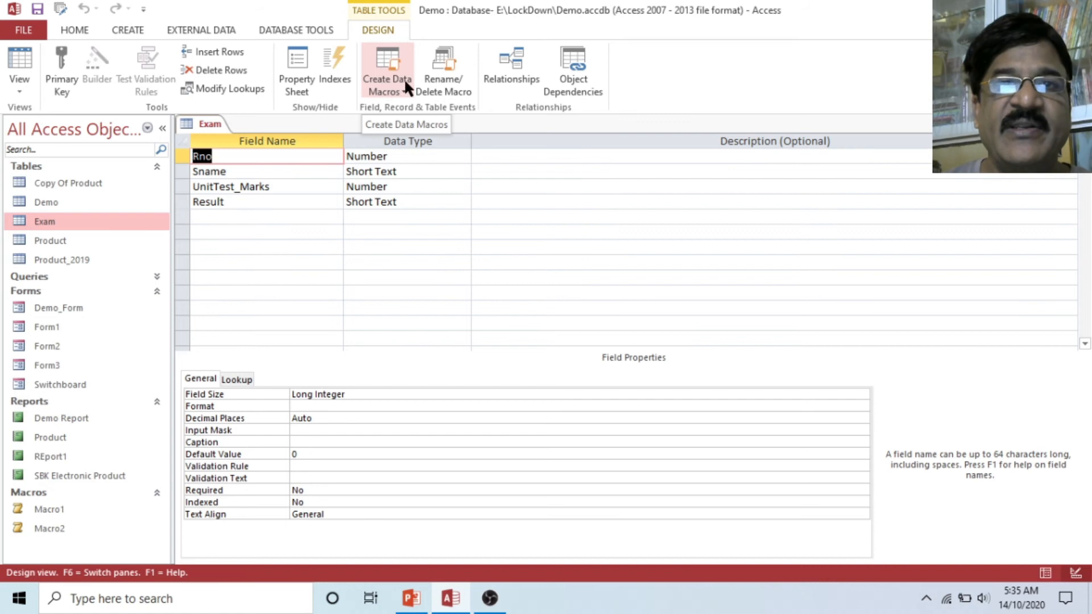
{"action": "left_click", "coordinate": [400, 95]}
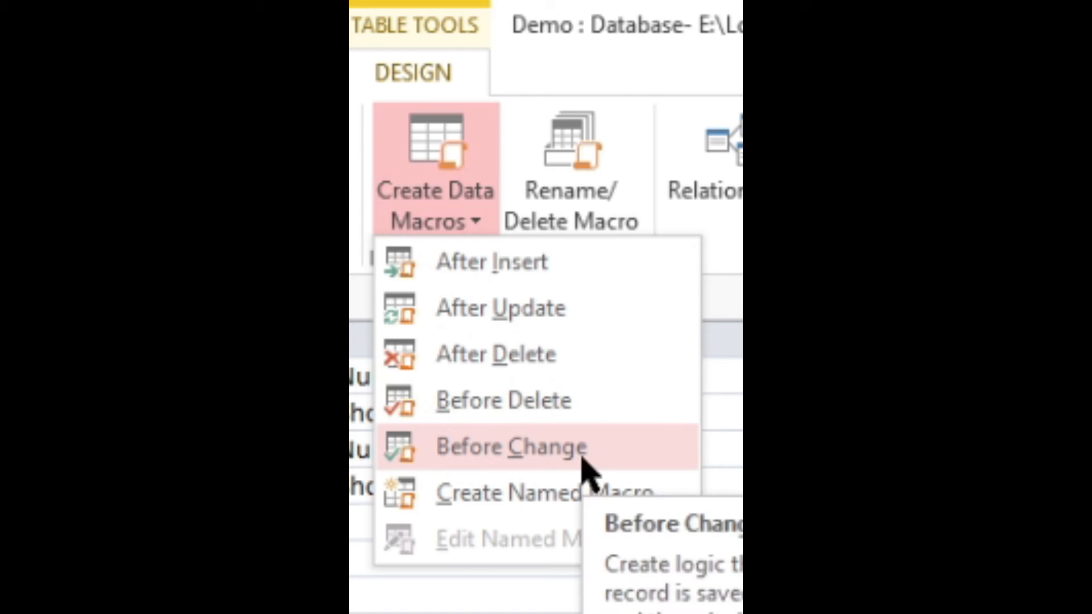
{"action": "left_click", "coordinate": [507, 450]}
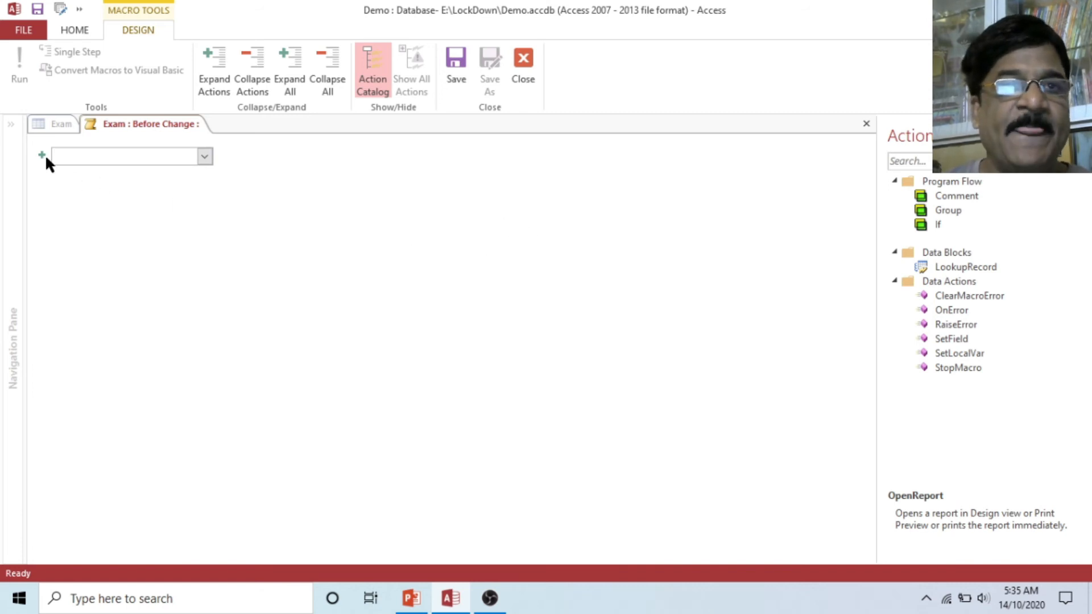
Add an If block to the Before Change macro with the condition [UnitTest_Marks] >= 35.
{"action": "left_click", "coordinate": [204, 156]}
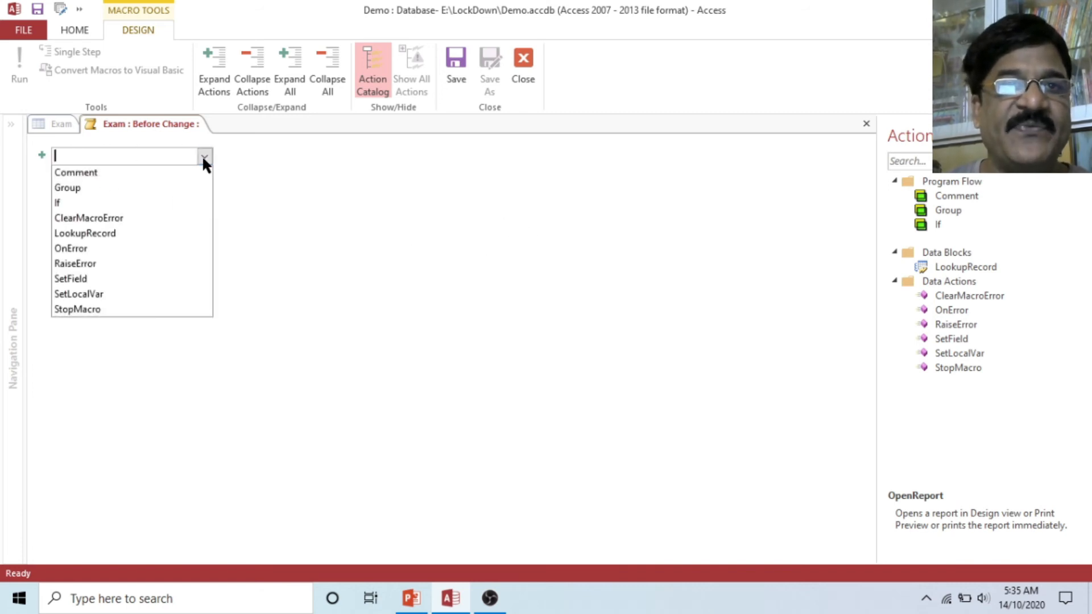
{"action": "left_click", "coordinate": [78, 205]}
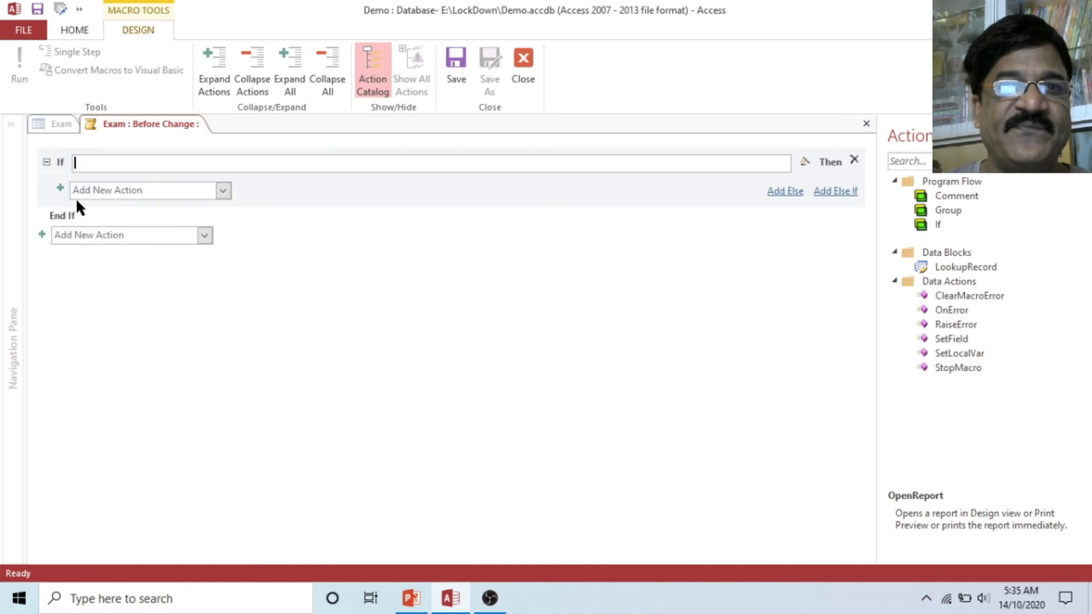
{"action": "left_click", "coordinate": [142, 170]}
{"action": "type", "text": "UnitTest_Marks"}
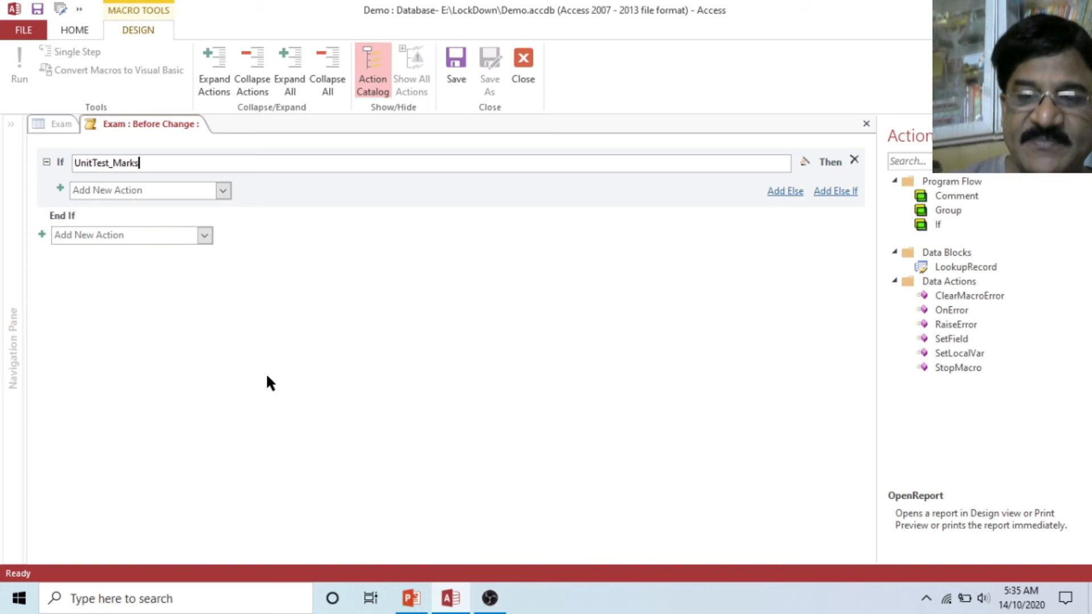
{"action": "key", "text": "Home"}
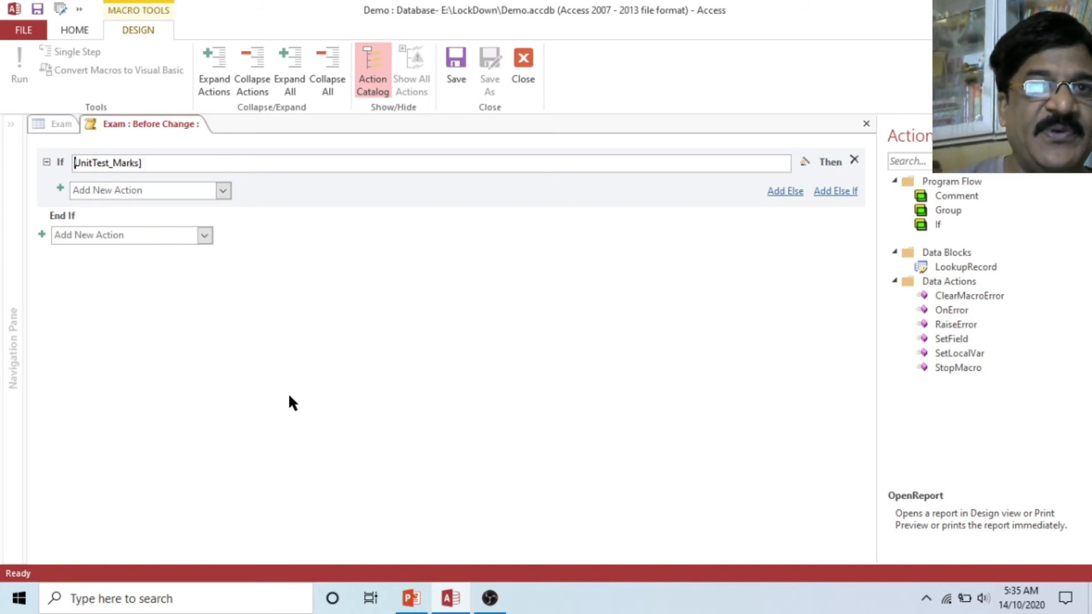
{"action": "type", "text": "["}
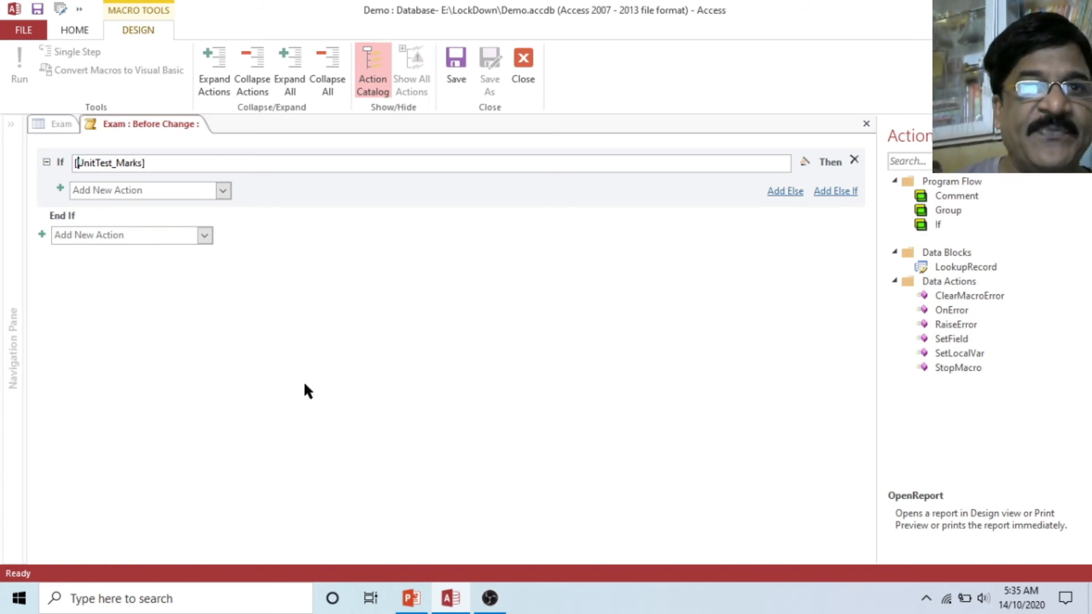
{"action": "left_click", "coordinate": [169, 163]}
{"action": "type", "text": "> ="}
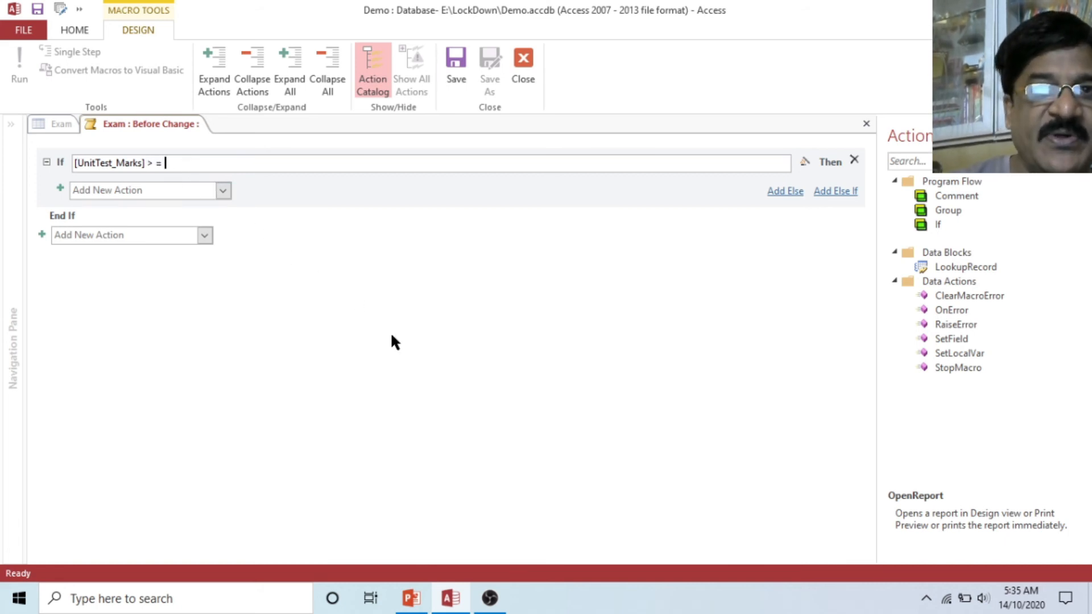
{"action": "key", "text": "BackSpace"}
{"action": "key", "text": "BackSpace"}
{"action": "type", "text": "= 35"}
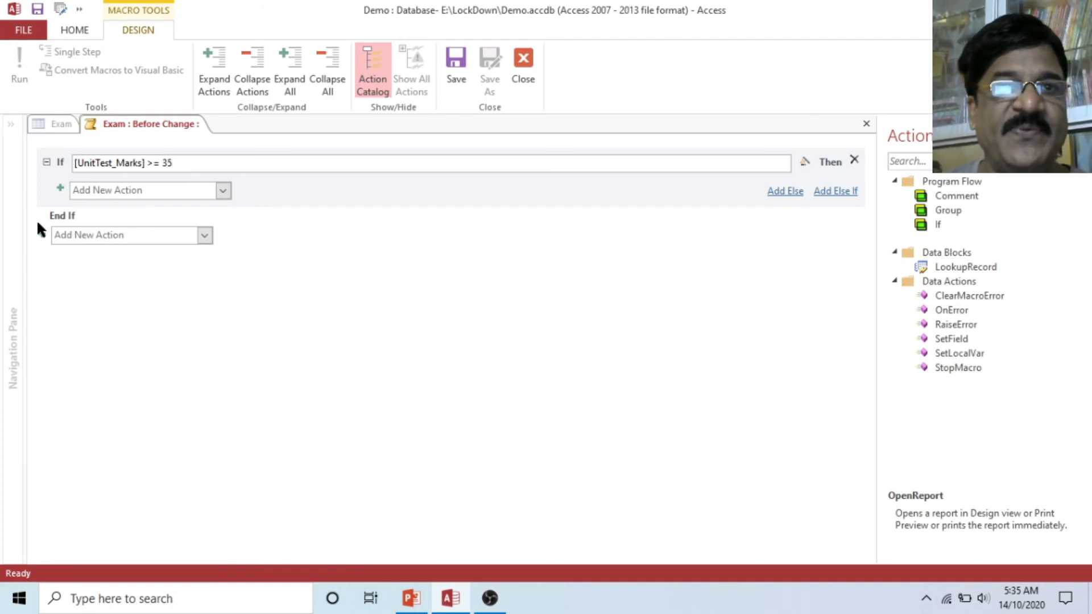
Inside the If block, add a SetField action that sets the Result field to "Pass".
{"action": "left_click", "coordinate": [131, 190]}
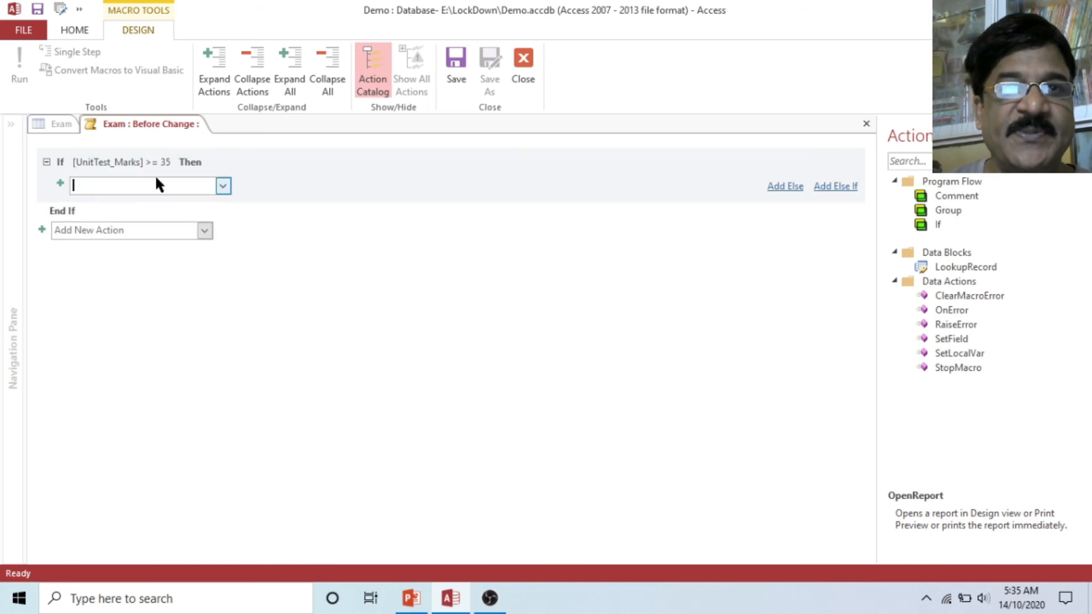
{"action": "left_click", "coordinate": [223, 186]}
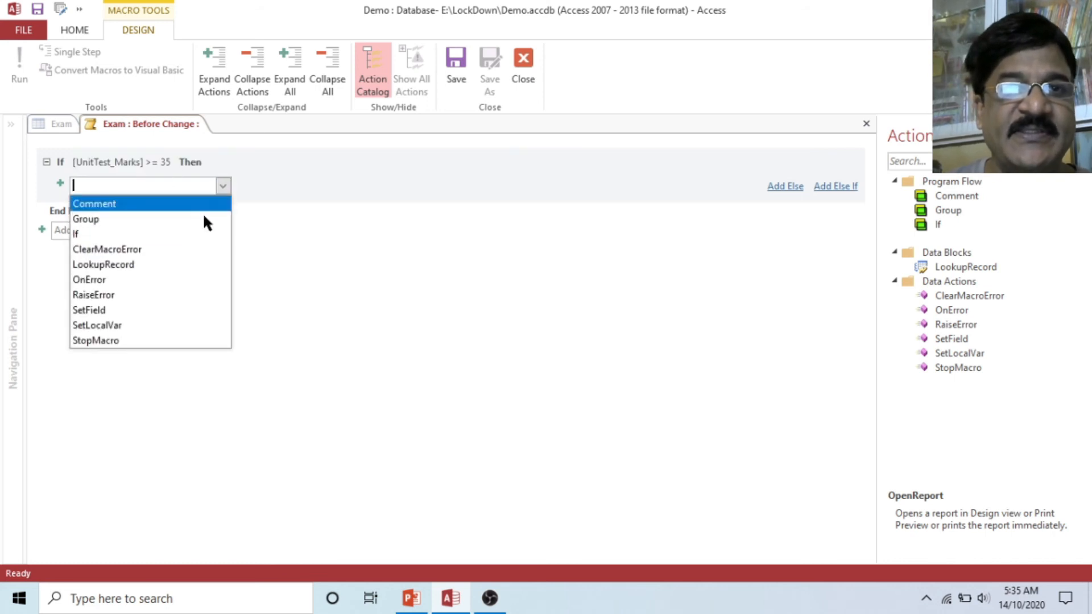
{"action": "left_click", "coordinate": [127, 311]}
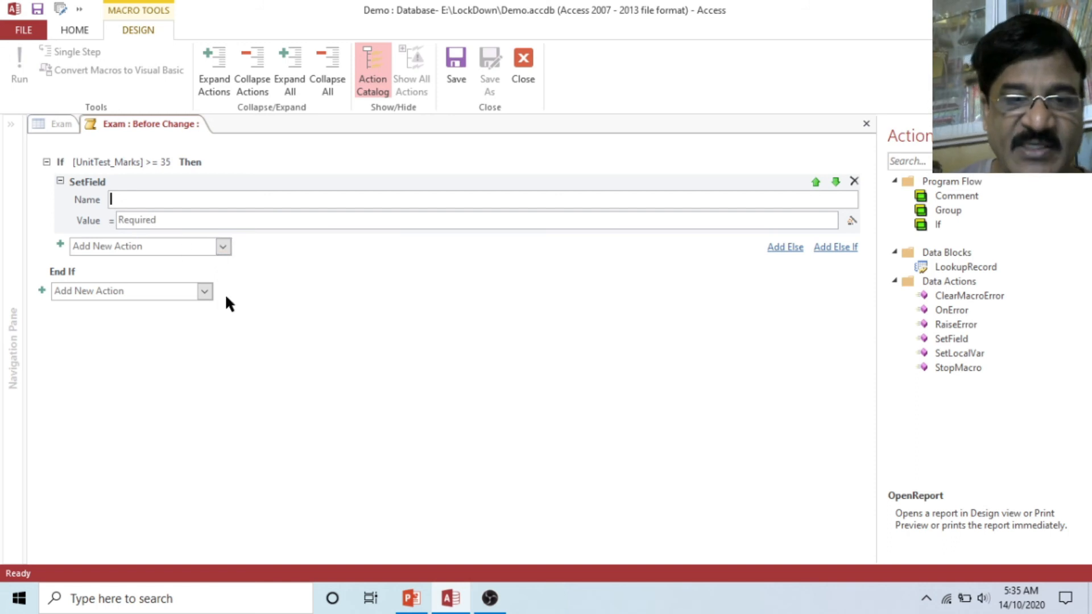
{"action": "type", "text": "Reu"}
{"action": "key", "text": "BackSpace"}
{"action": "type", "text": "s"}
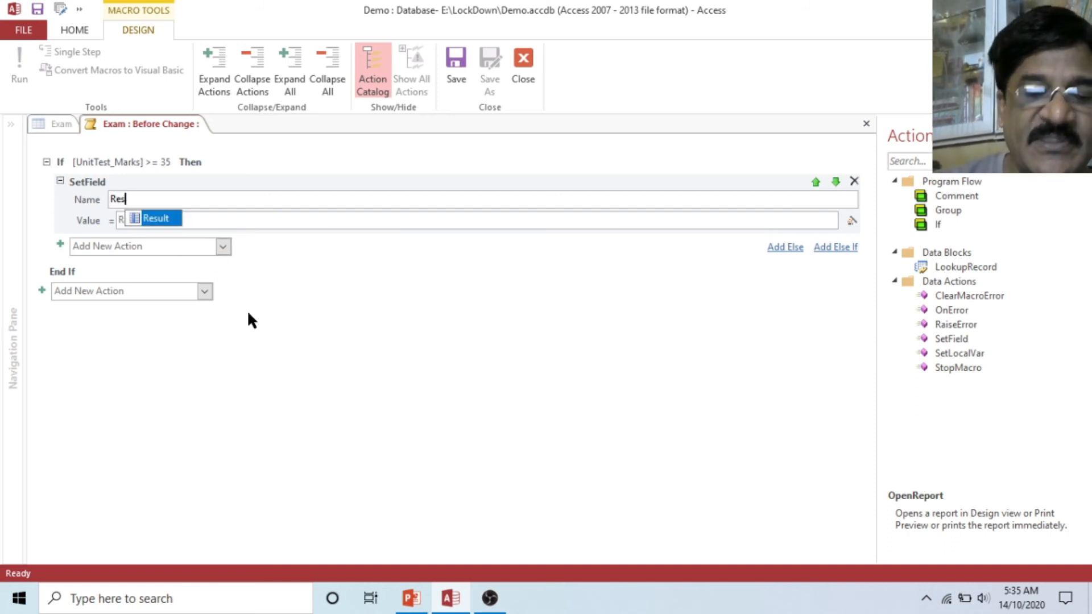
{"action": "type", "text": "ult"}
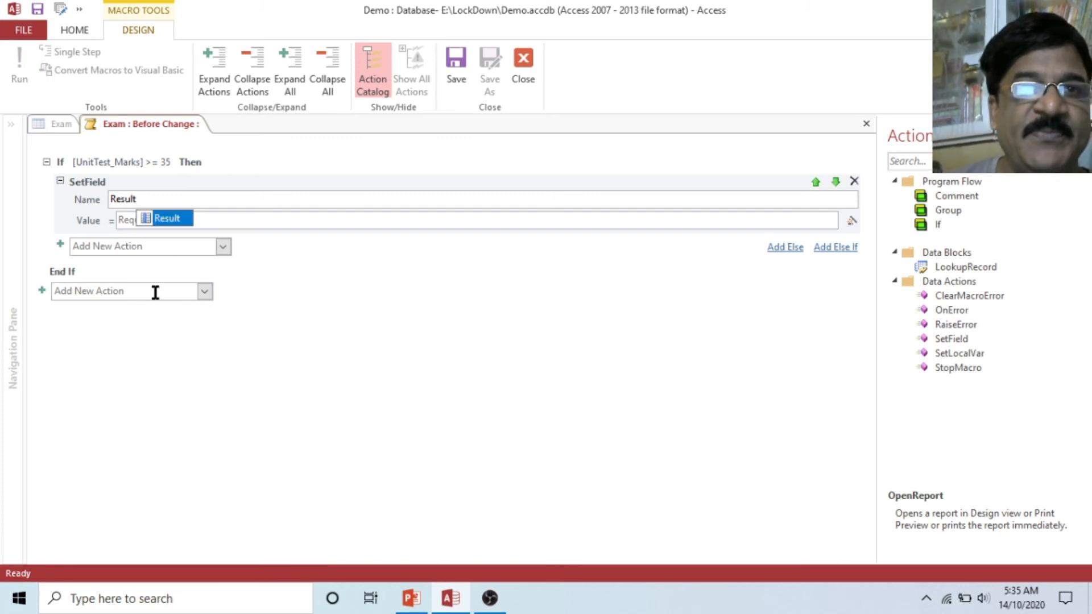
{"action": "left_click", "coordinate": [207, 220]}
{"action": "type", "text": "\"Pass\""}
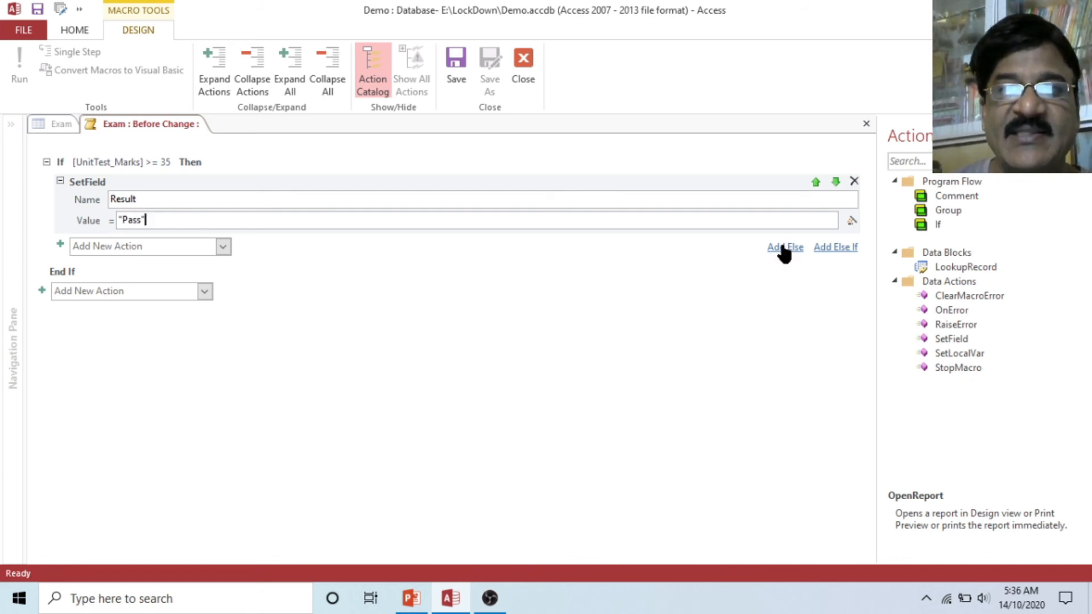
Add an Else branch with a SetField action for the Result field and the value "Fail".
{"action": "left_click", "coordinate": [784, 248]}
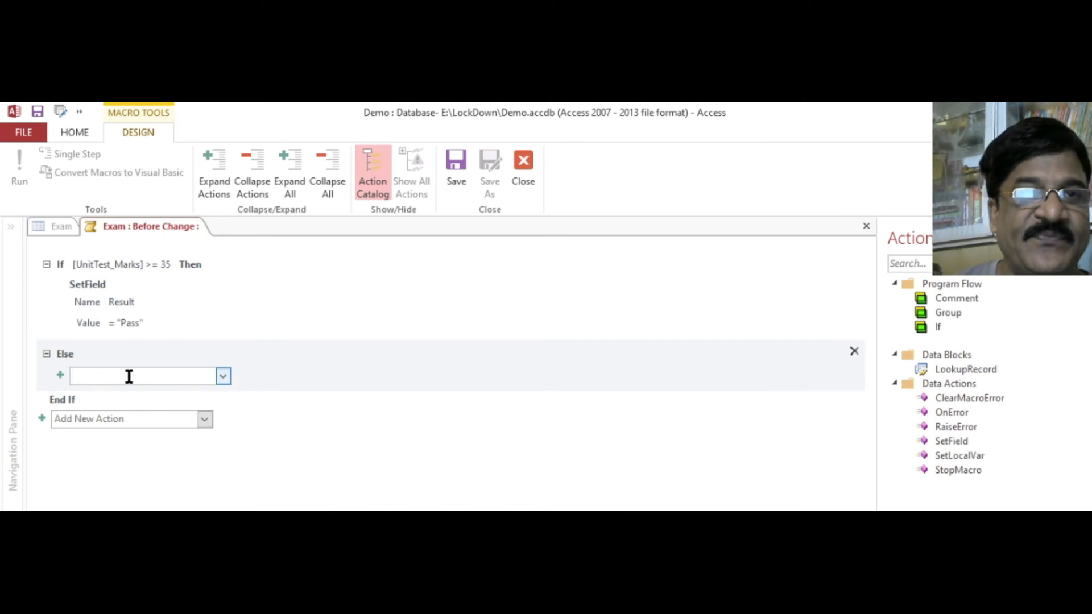
{"action": "left_click", "coordinate": [224, 376]}
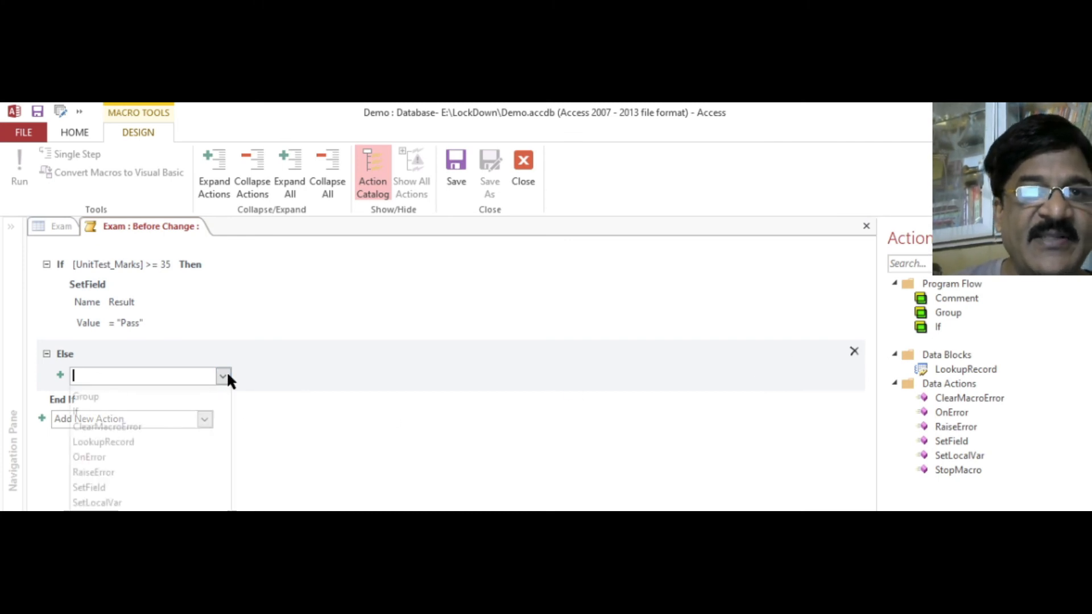
{"action": "left_click", "coordinate": [101, 500]}
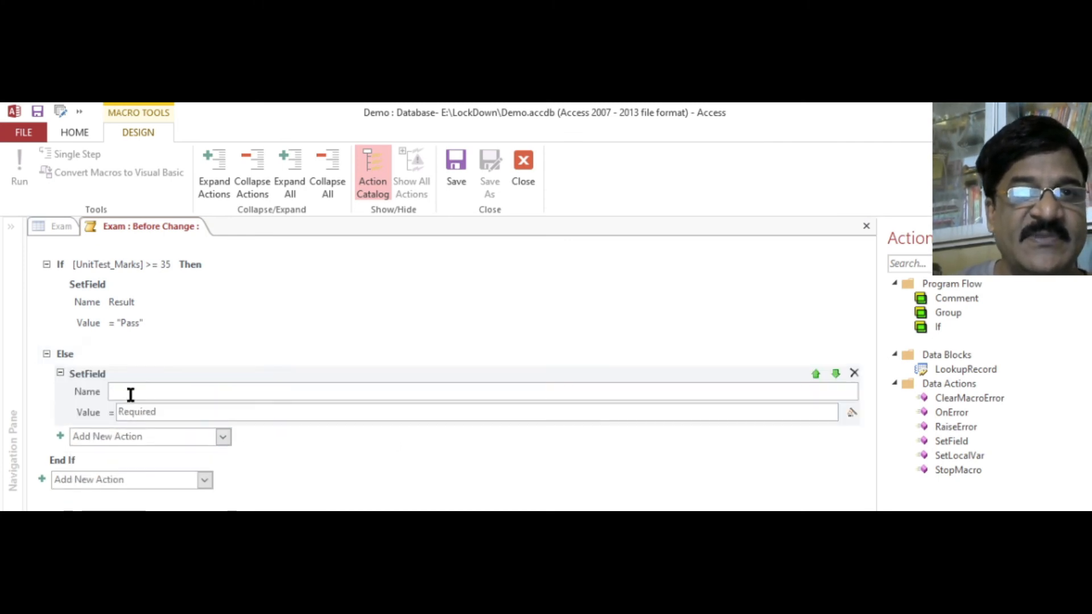
{"action": "type", "text": "RE"}
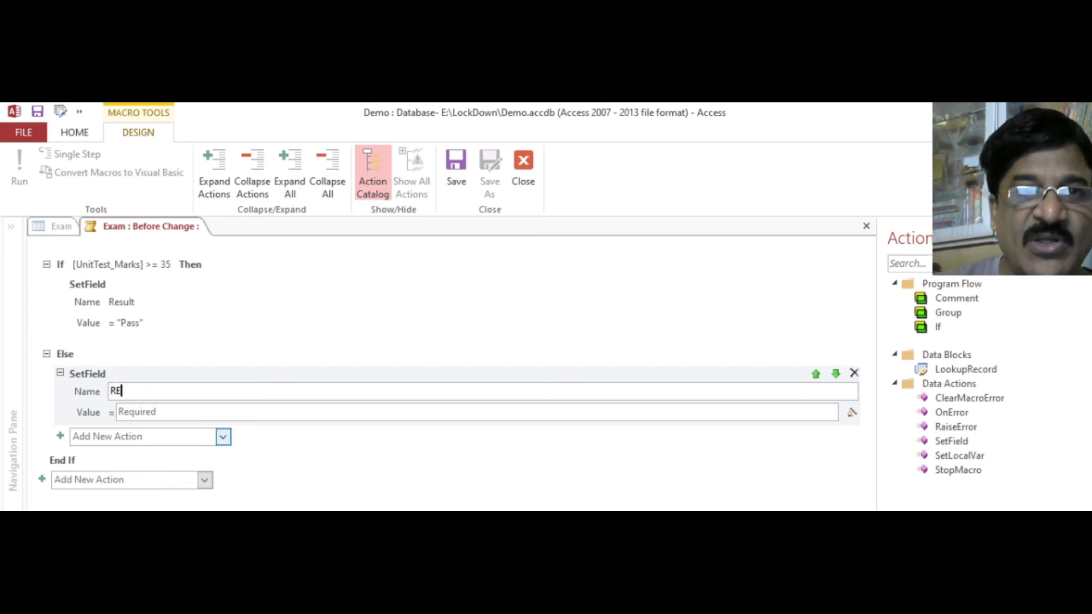
{"action": "type", "text": "sult"}
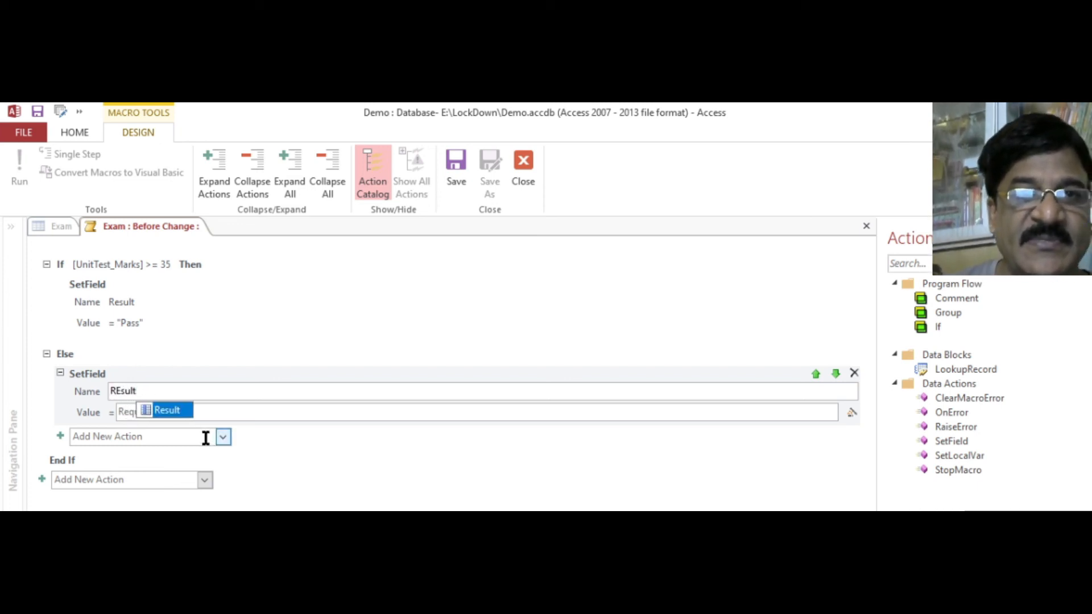
{"action": "left_click", "coordinate": [215, 413]}
{"action": "type", "text": "\"Fau"}
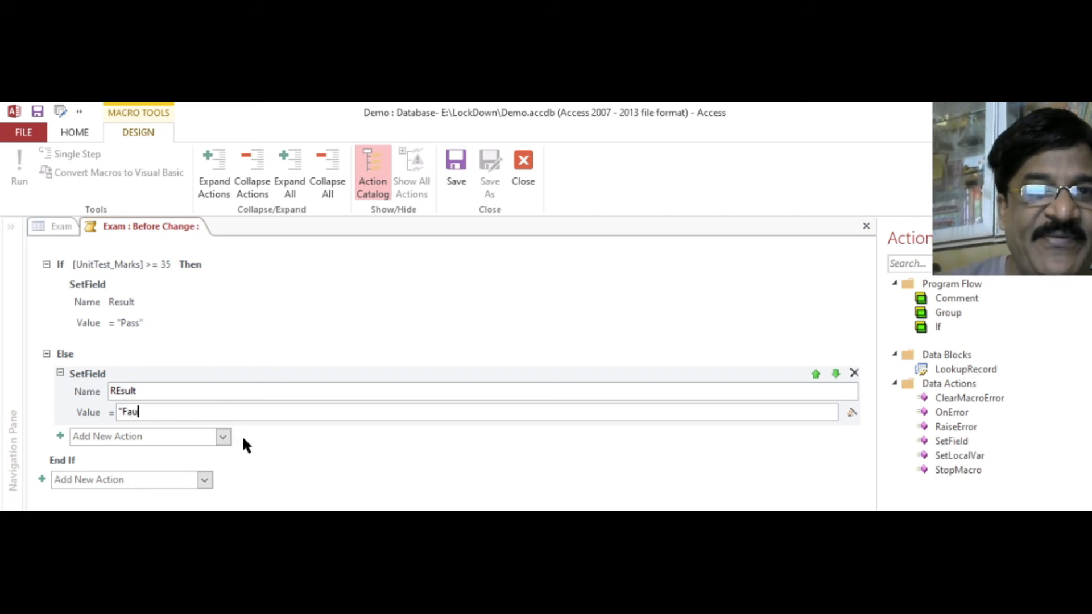
{"action": "key", "text": "BackSpace"}
{"action": "type", "text": "il\""}
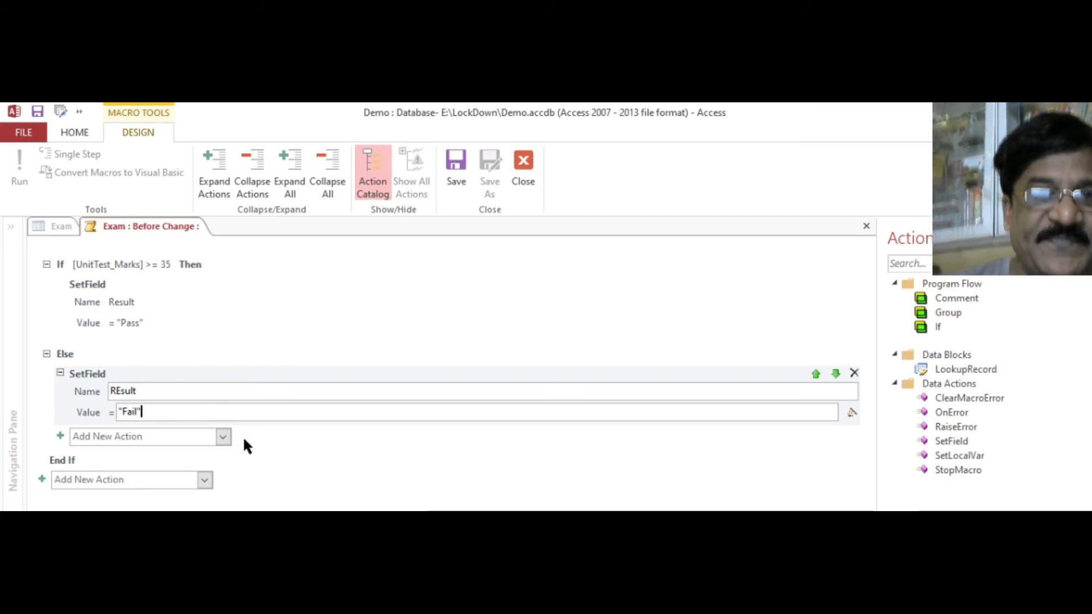
Correct the capitalization of the field name in the Else branch's SetField action to Result.
{"action": "left_click", "coordinate": [123, 390]}
{"action": "key", "text": "BackSpace"}
{"action": "type", "text": "e"}
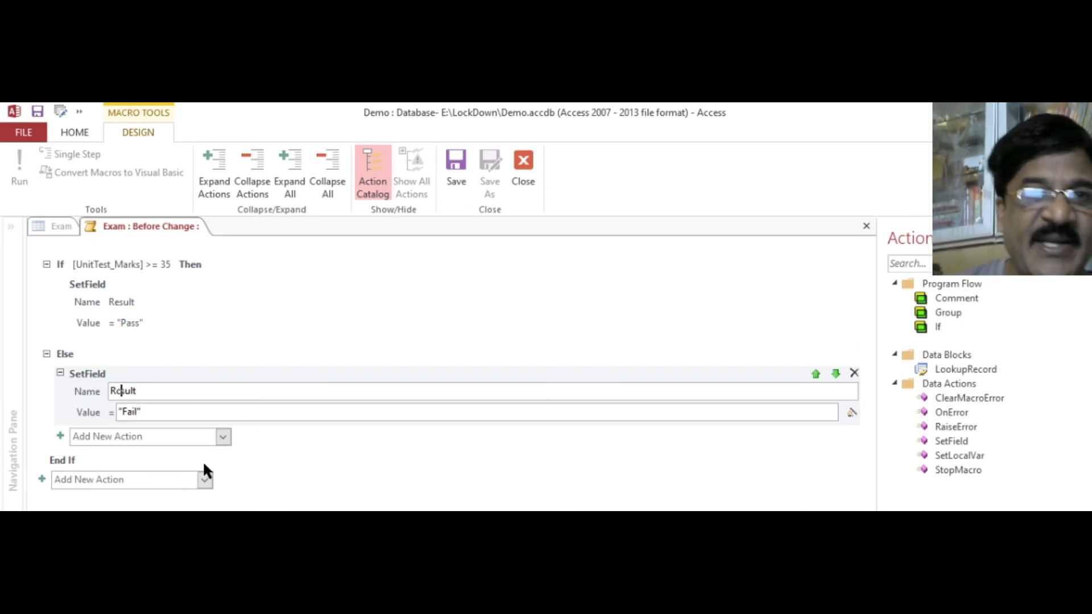
{"action": "key", "text": "BackSpace"}
{"action": "type", "text": "e"}
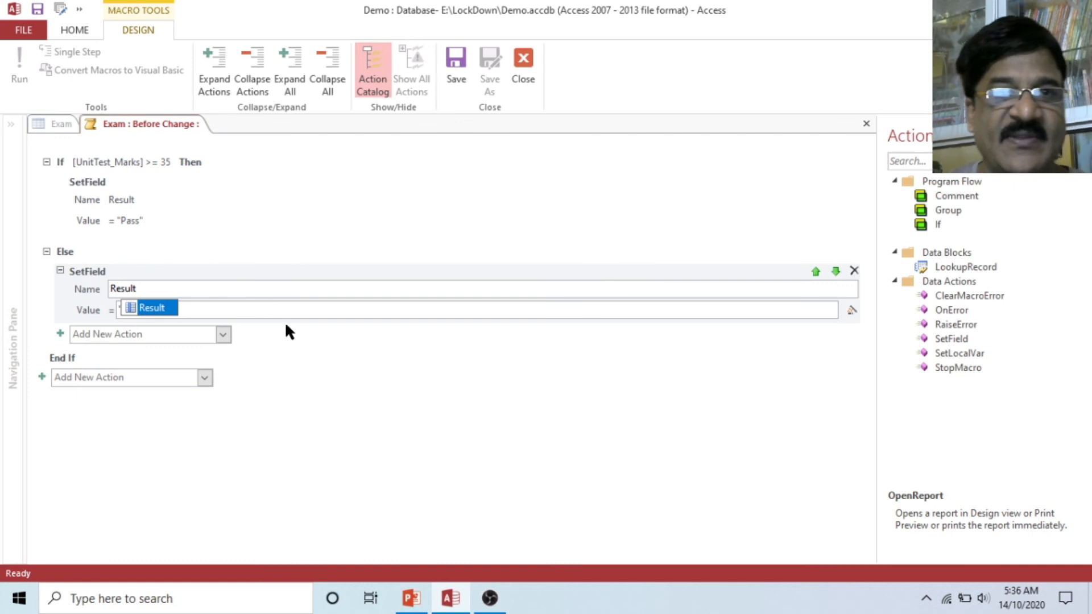
{"action": "left_click", "coordinate": [330, 245]}
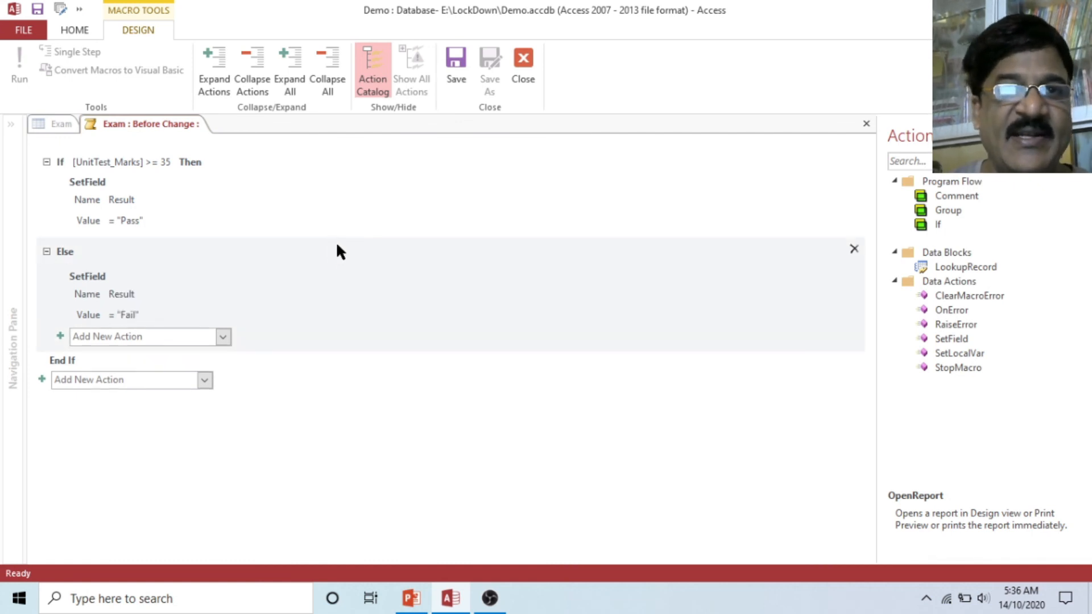
Save and close the Before Change macro, and close the Exam table with its design changes saved.
{"action": "left_click", "coordinate": [455, 54]}
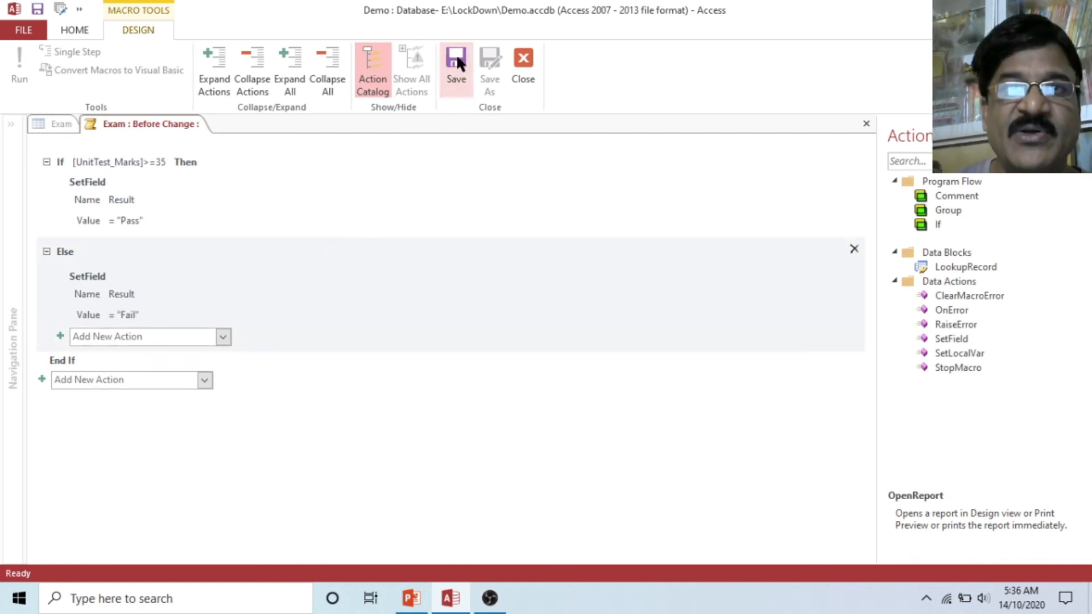
{"action": "left_click", "coordinate": [523, 62]}
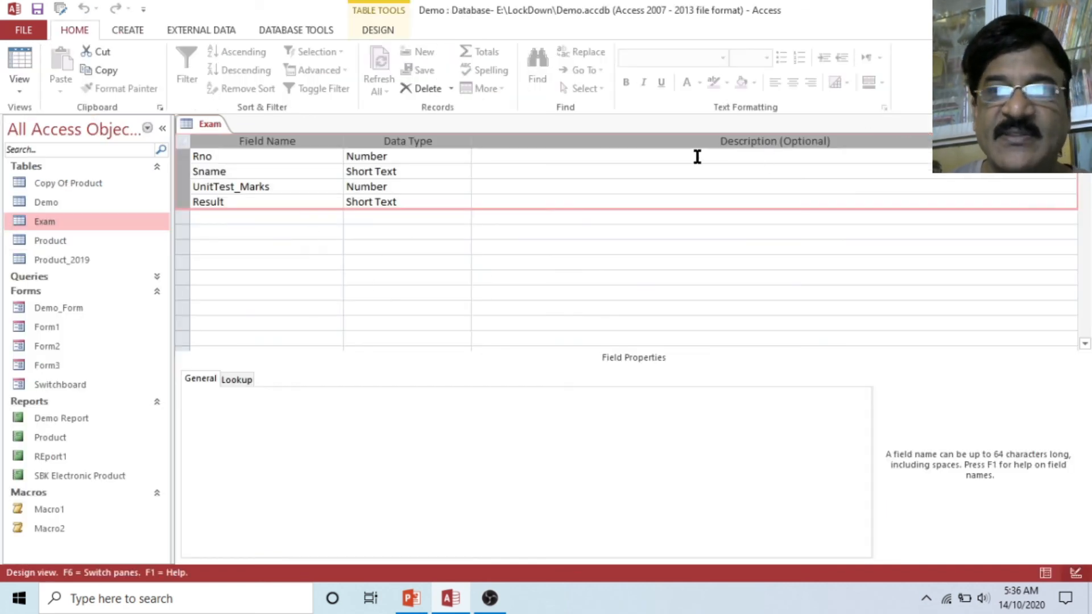
{"action": "left_click", "coordinate": [1081, 124]}
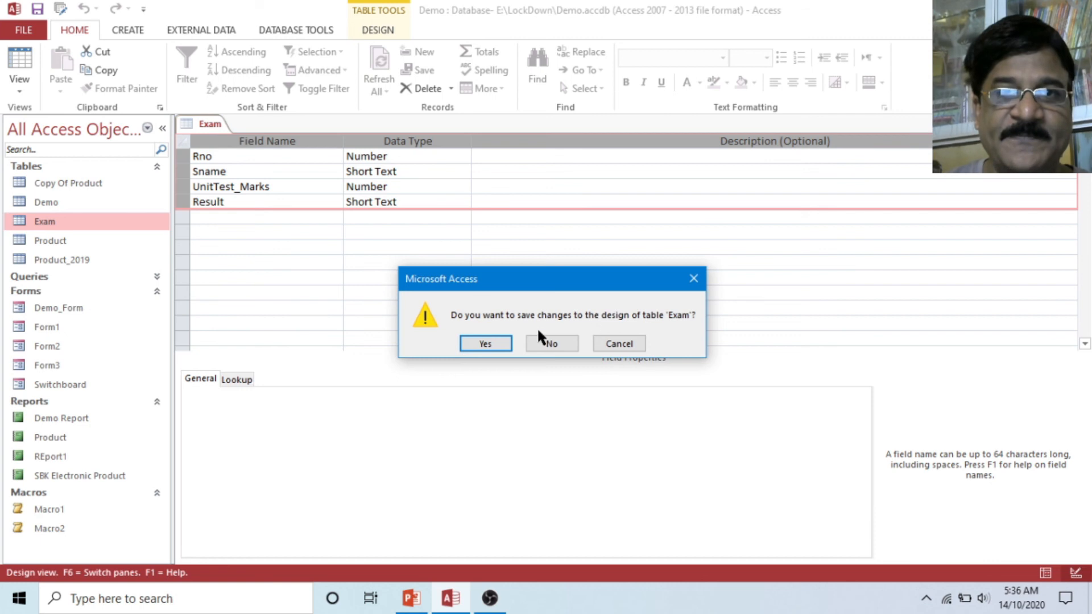
{"action": "left_click", "coordinate": [484, 343]}
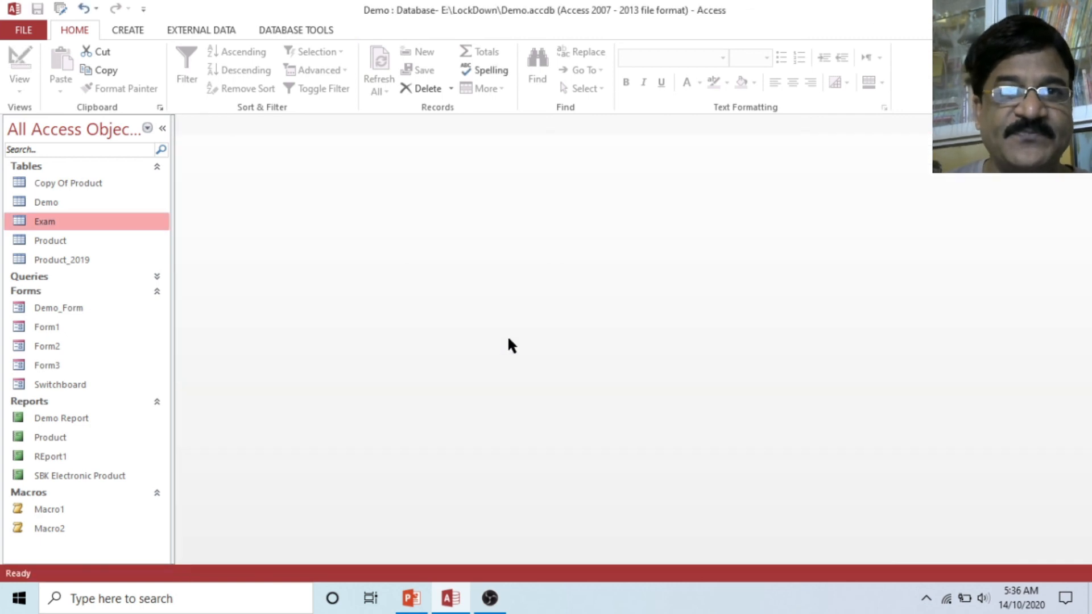
Open the Exam table and add a record with Rno 100, a student's name and UnitTest_Marks 56.
{"action": "double_click", "coordinate": [60, 222]}
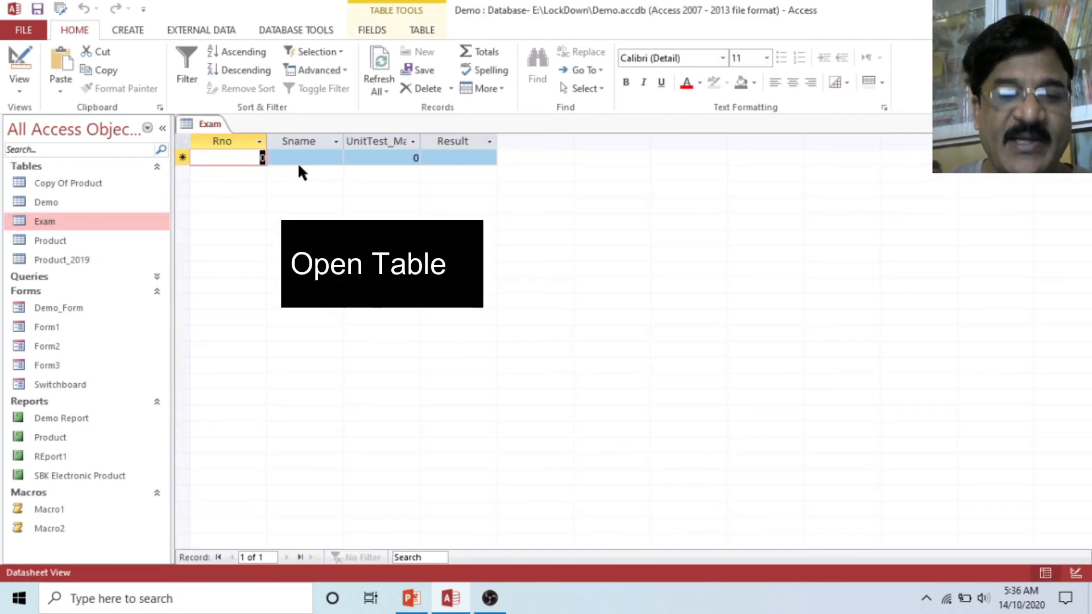
{"action": "type", "text": "100"}
{"action": "key", "text": "Tab"}
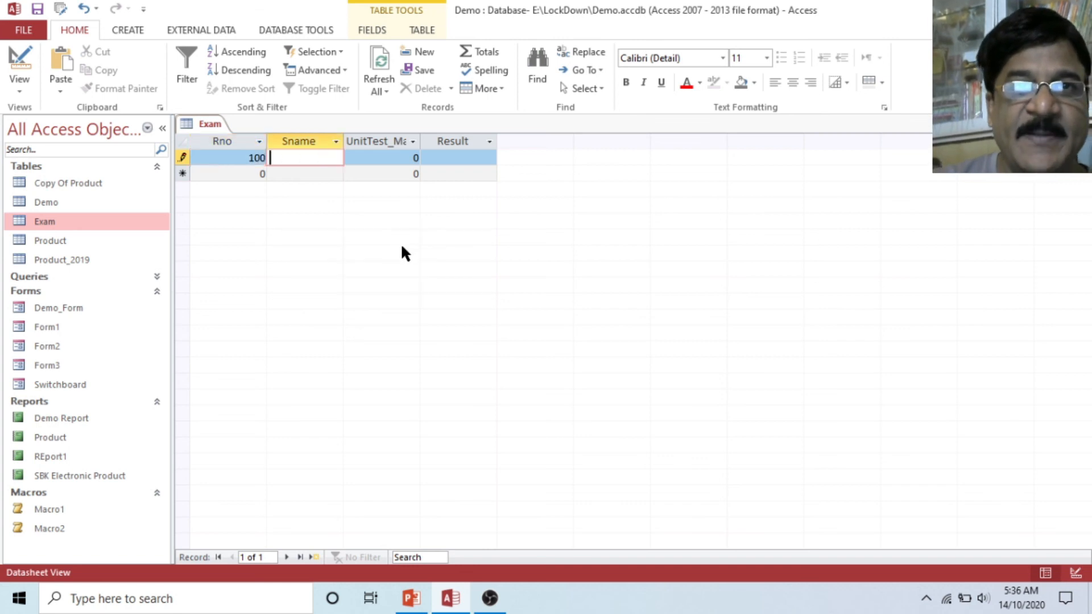
{"action": "type", "text": "Rajesh"}
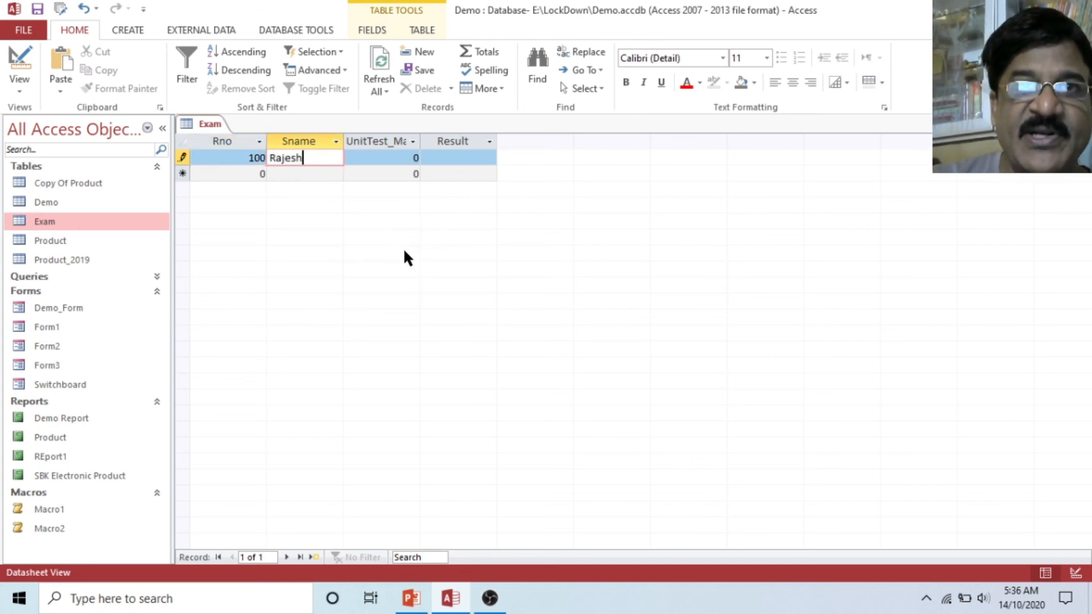
{"action": "key", "text": "Tab"}
{"action": "type", "text": "56"}
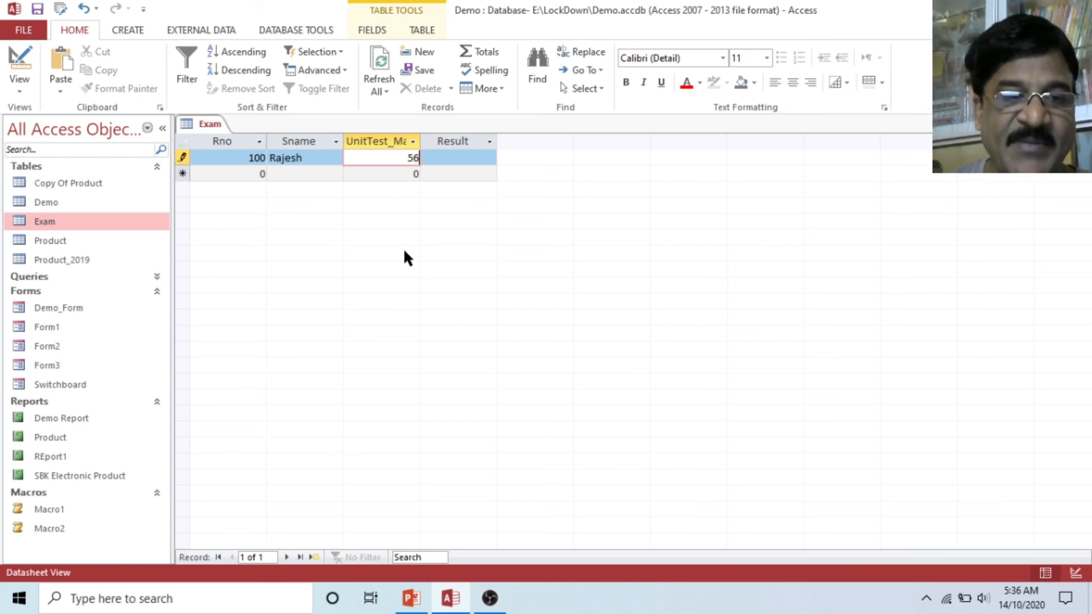
{"action": "key", "text": "Tab"}
{"action": "key", "text": "Tab"}
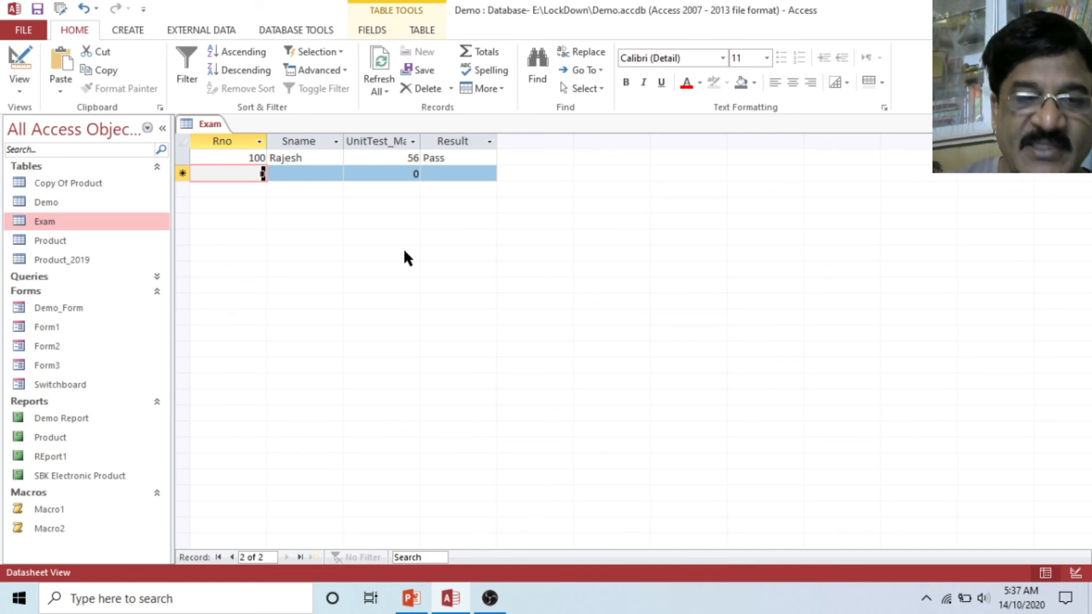
Add a second Exam record with Rno 101, a student's name and UnitTest_Marks 23.
{"action": "type", "text": "101"}
{"action": "key", "text": "Tab"}
{"action": "type", "text": "Ni"}
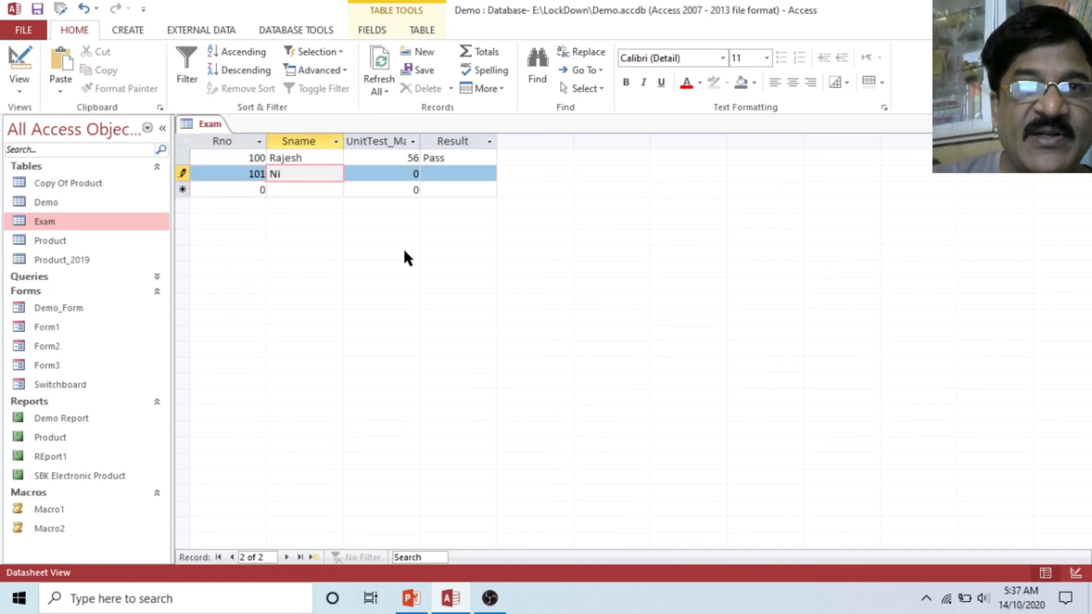
{"action": "type", "text": "khil"}
{"action": "key", "text": "Tab"}
{"action": "type", "text": "23"}
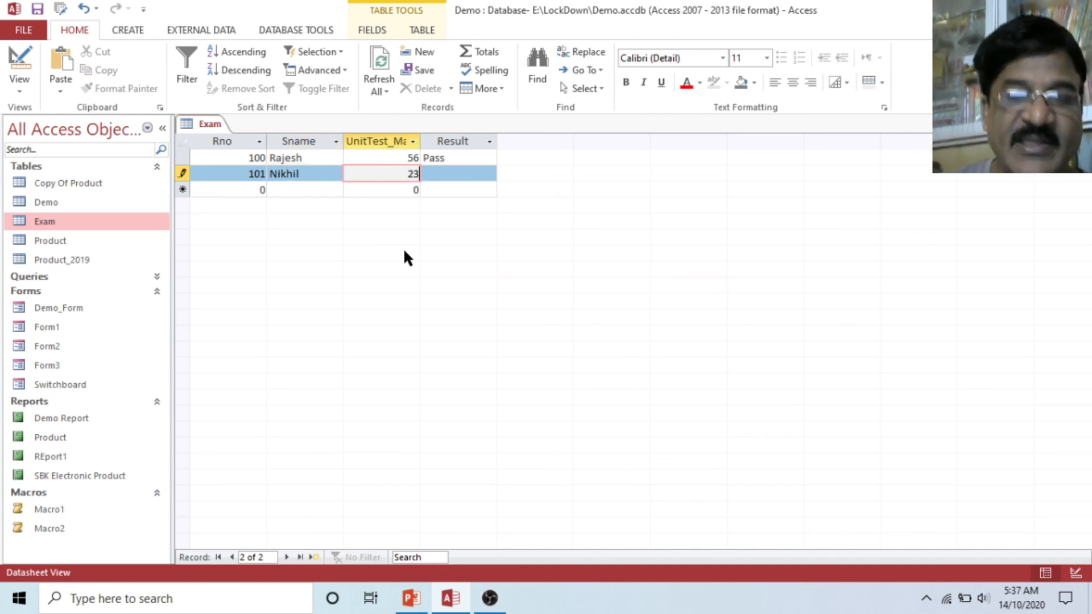
{"action": "key", "text": "Tab"}
{"action": "type", "text": "Fail"}
{"action": "key", "text": "Tab"}
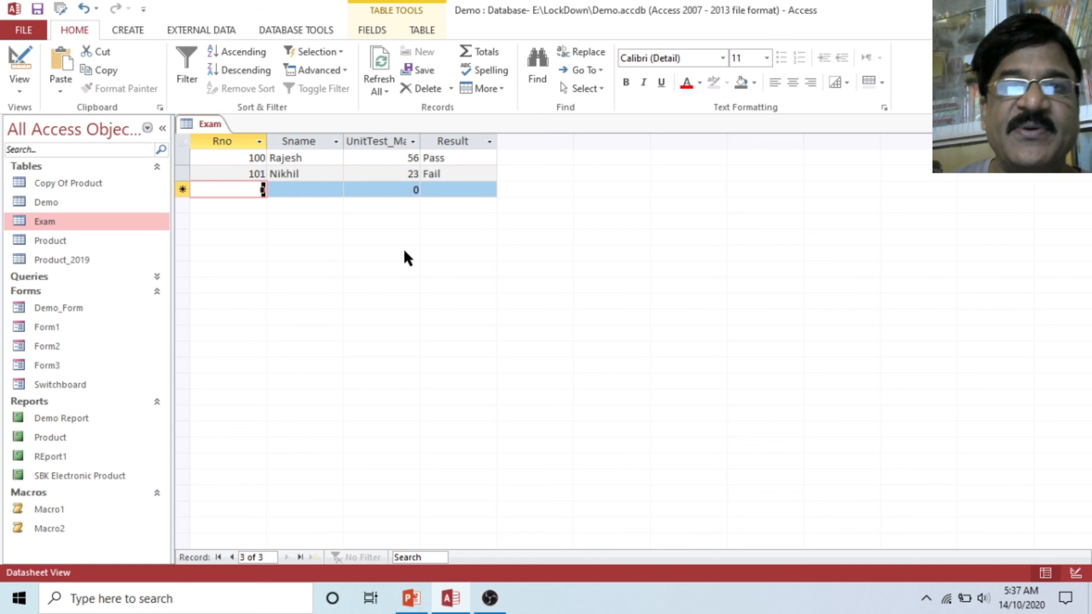